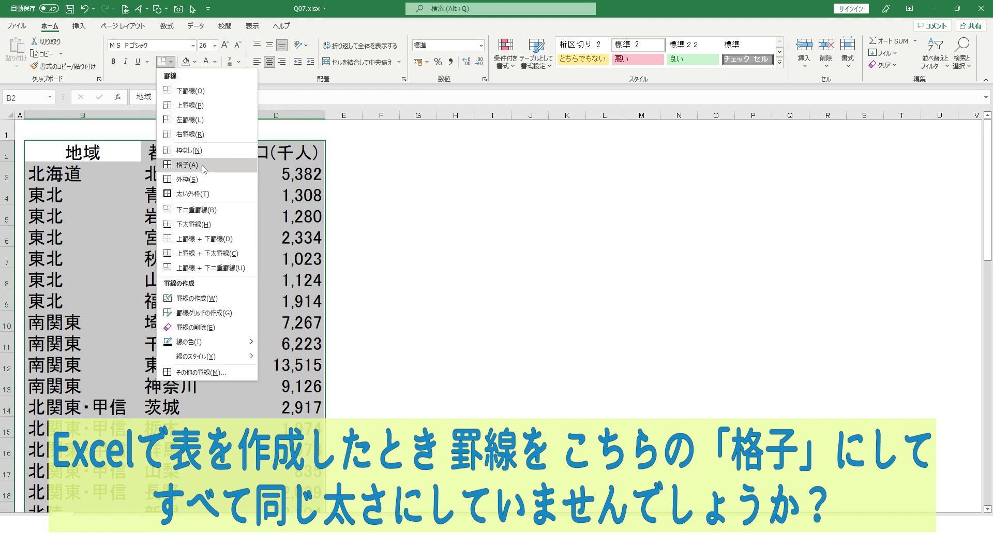
Step: Apply grid borders (格子) to the whole population table and deselect it
click(204, 169)
click(364, 192)
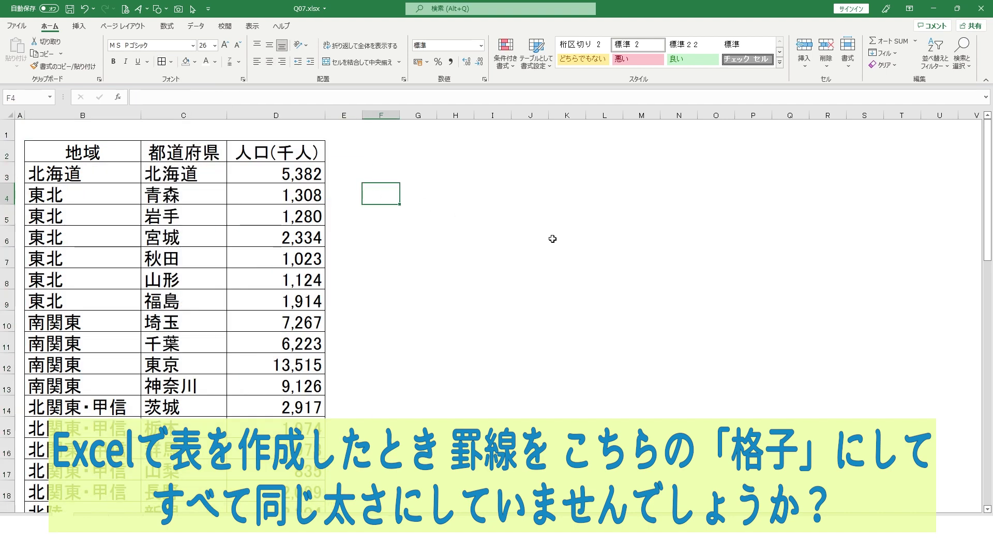
click(21, 123)
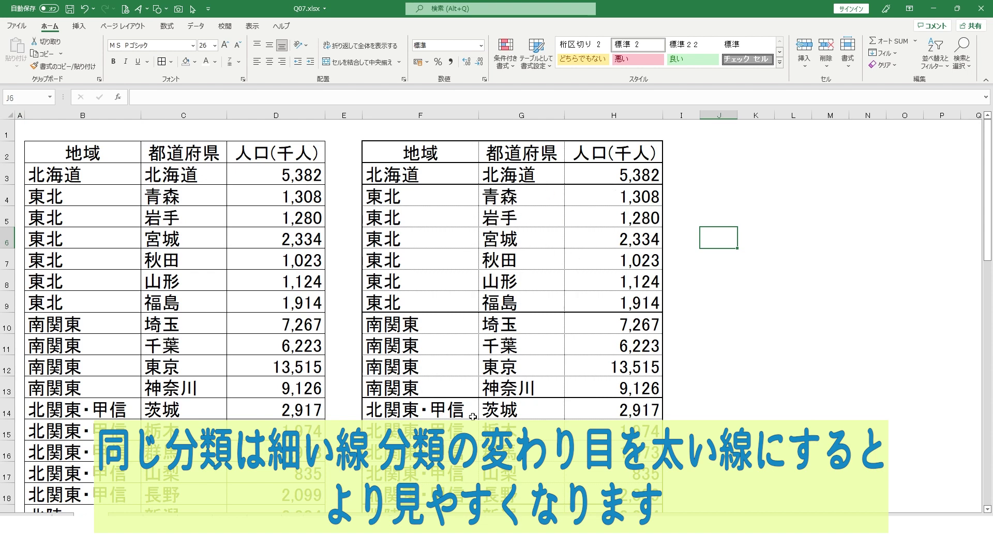
Step: Examine the thicker lines at region changes in the comparison table, including rows 9 and 13, and the grouping by 地域 in the borderless table
scroll(507, 414, down, 5)
scroll(507, 414, up, 5)
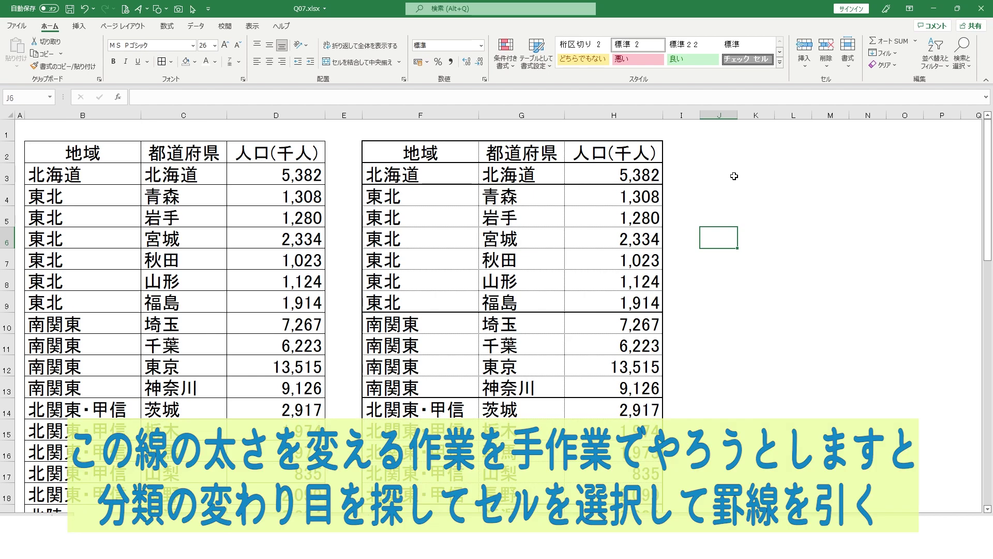
drag(394, 303, 589, 307)
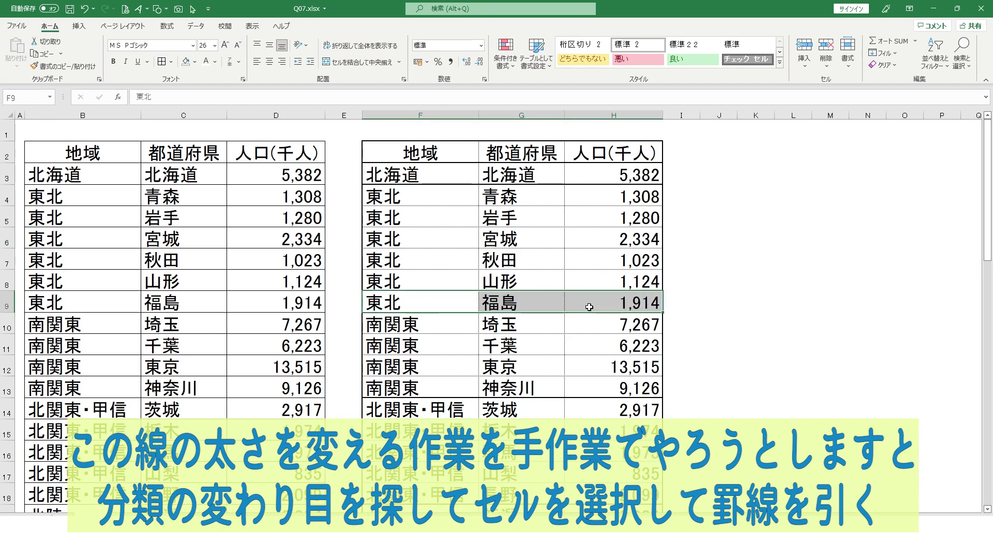
drag(387, 388, 610, 388)
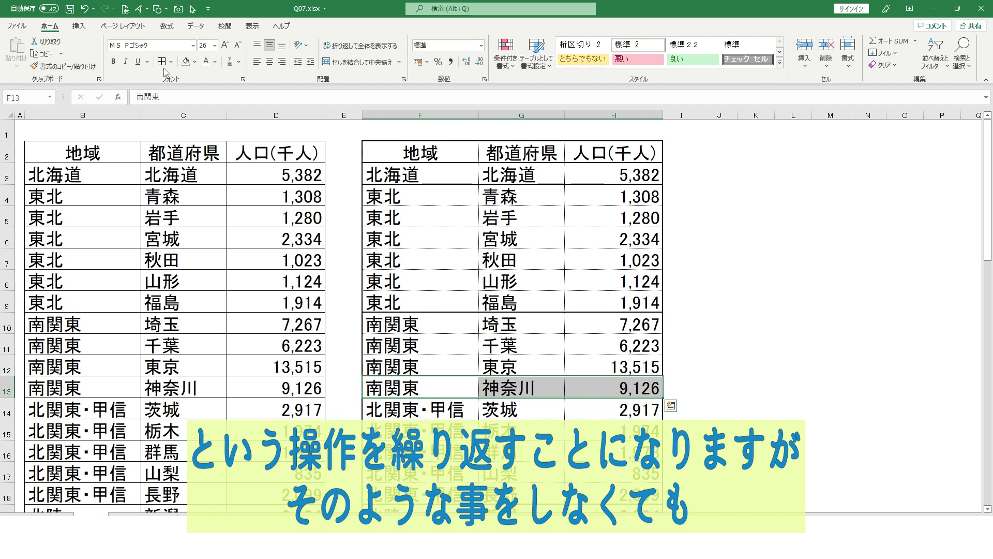
click(727, 294)
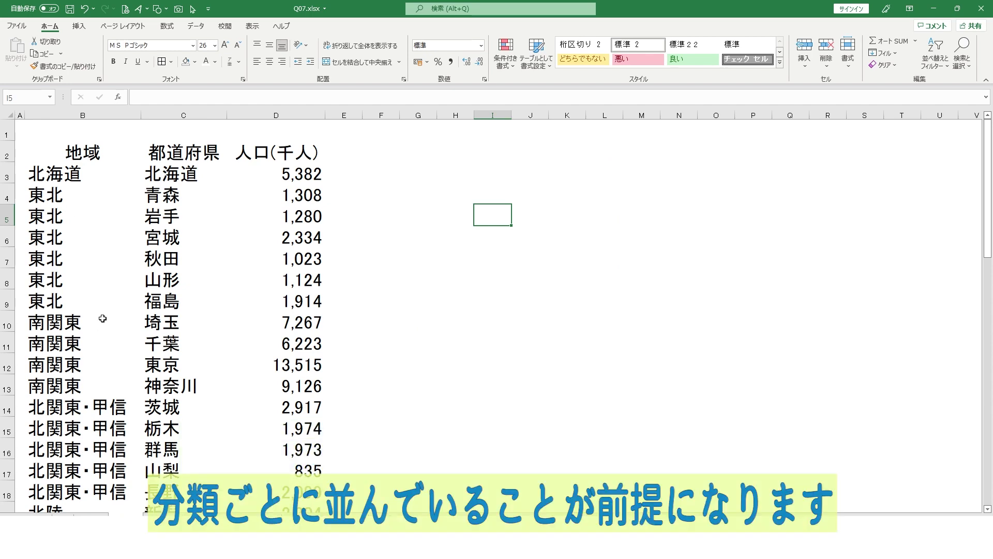
scroll(103, 319, down, 14)
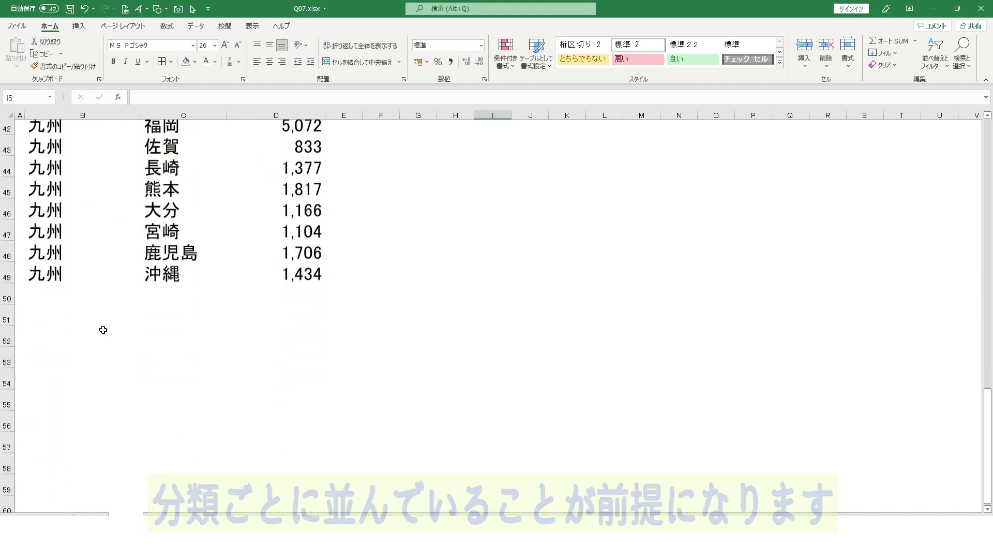
scroll(103, 330, up, 4)
scroll(103, 330, up, 10)
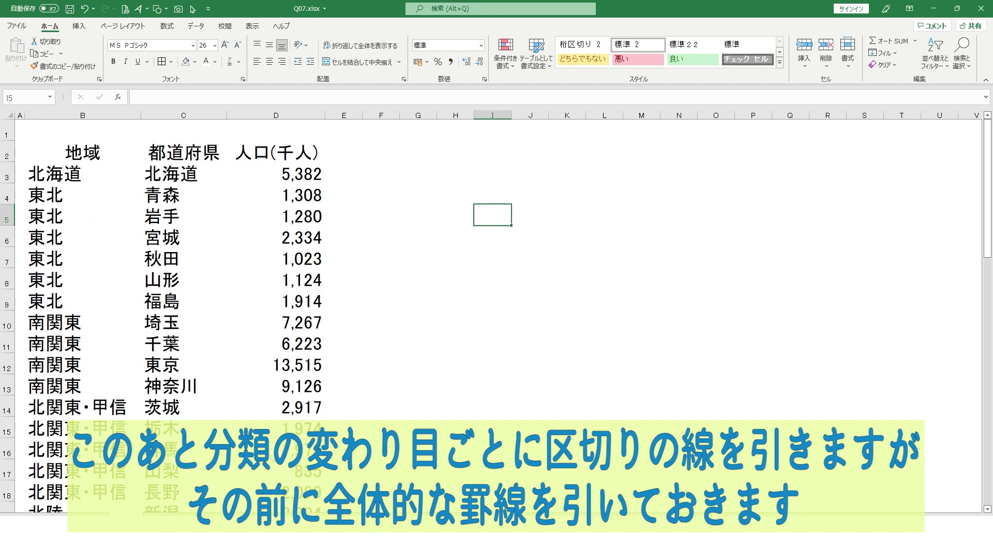
Step: Set the inner borders of the whole borderless table to the thinnest line style
click(100, 286)
key(ctrl+a)
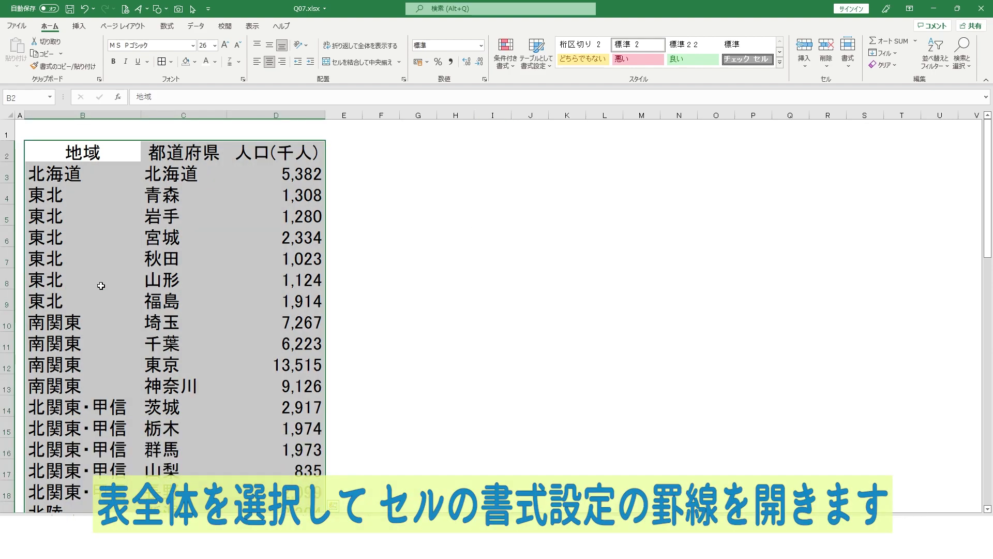
key(ctrl+1)
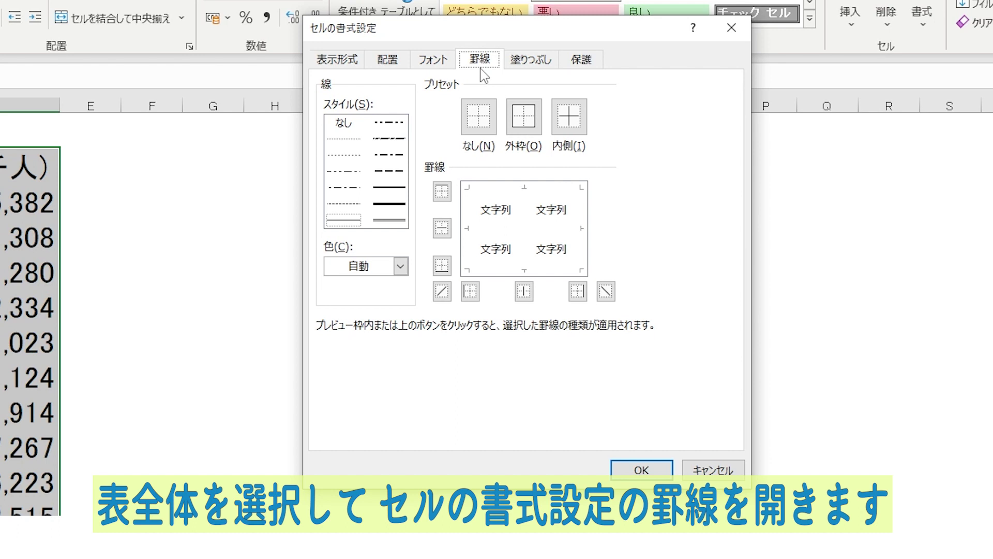
click(344, 138)
click(569, 122)
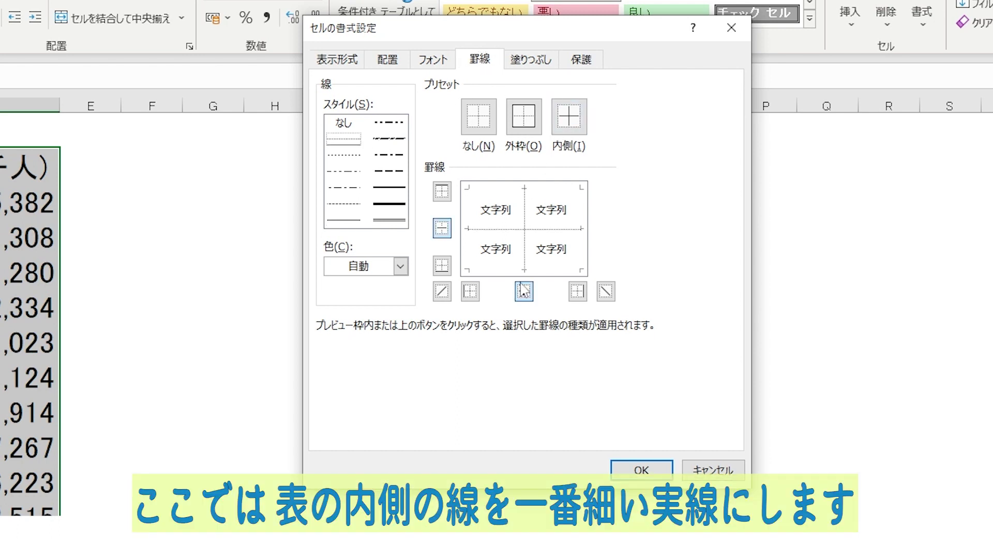
Step: Set the table's outer border to the slightly thicker solid line
click(343, 221)
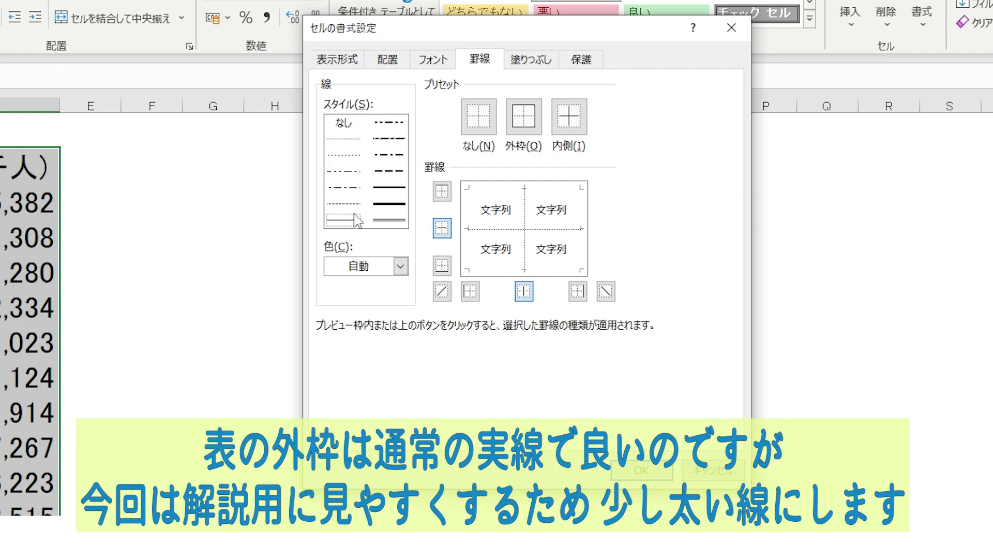
click(385, 187)
click(524, 131)
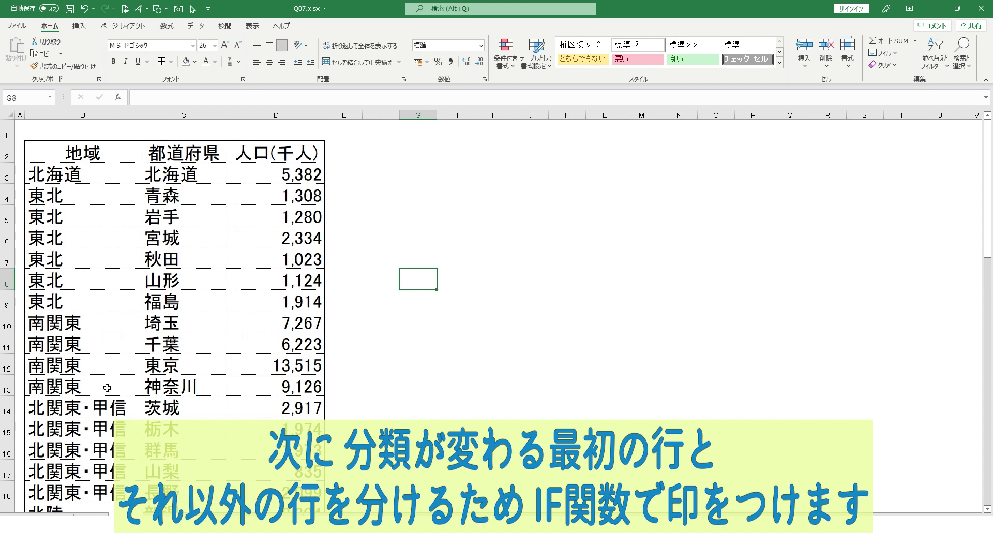
Step: Enter the column heading "a" in cell E2 beside the table's header row
click(342, 174)
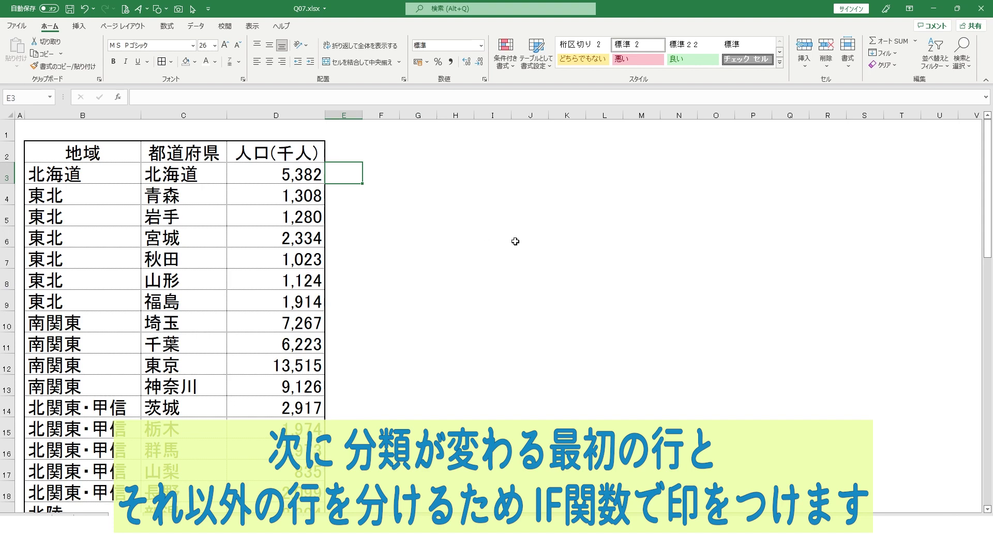
key(Up)
text(a)
key(Return)
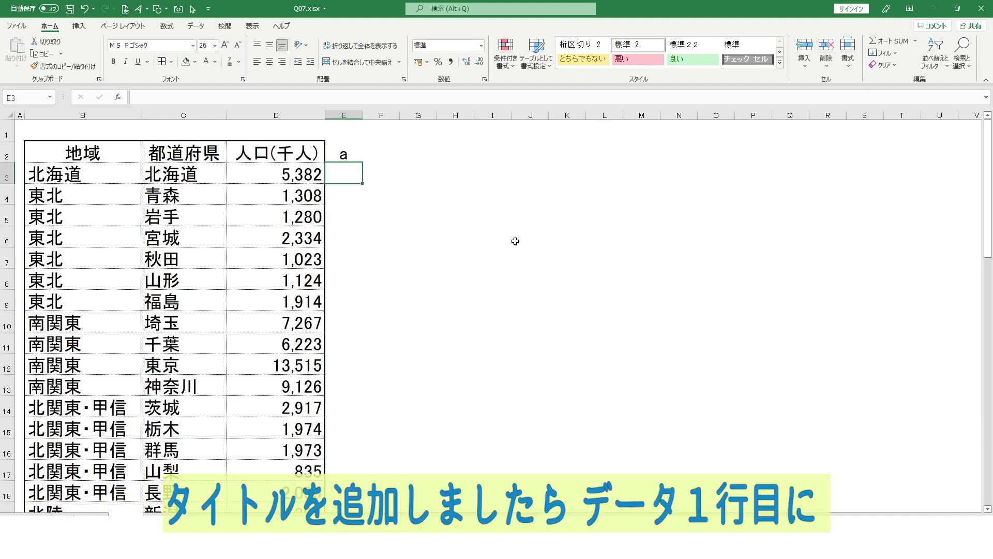
Step: Enter the formula =IF(B3<>B2,1,0) in cell E3 to flag the first row of each region
text(=if()
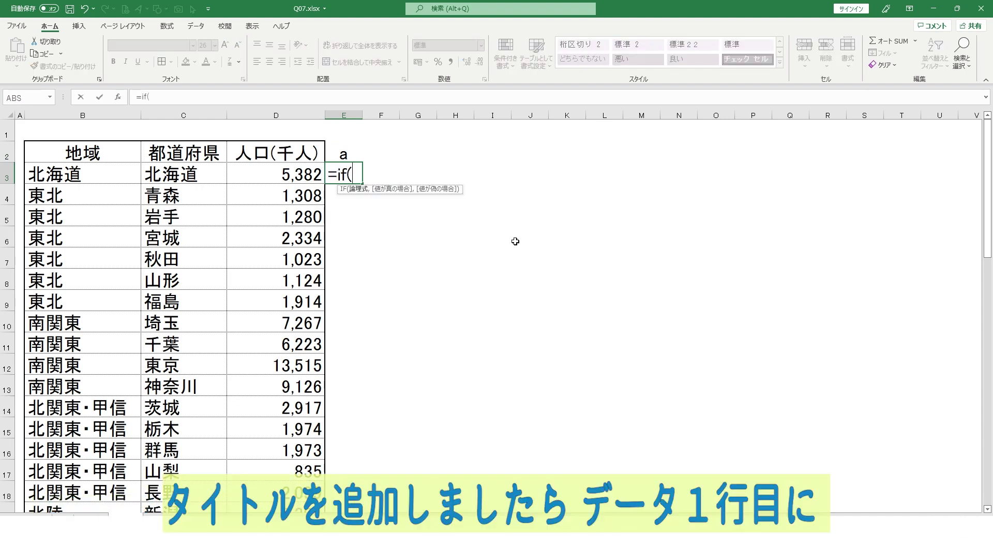
click(98, 172)
text(<>)
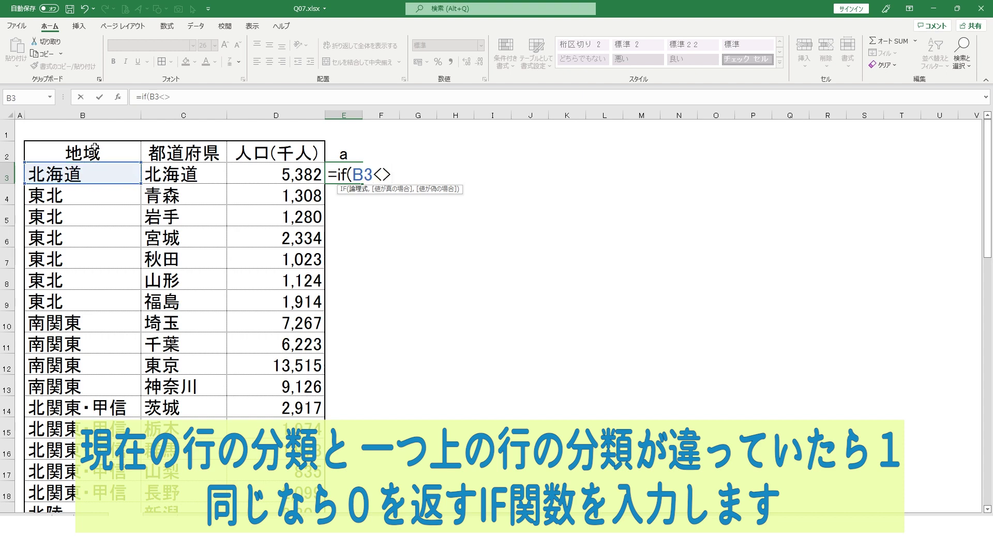
click(94, 147)
text(,1,0))
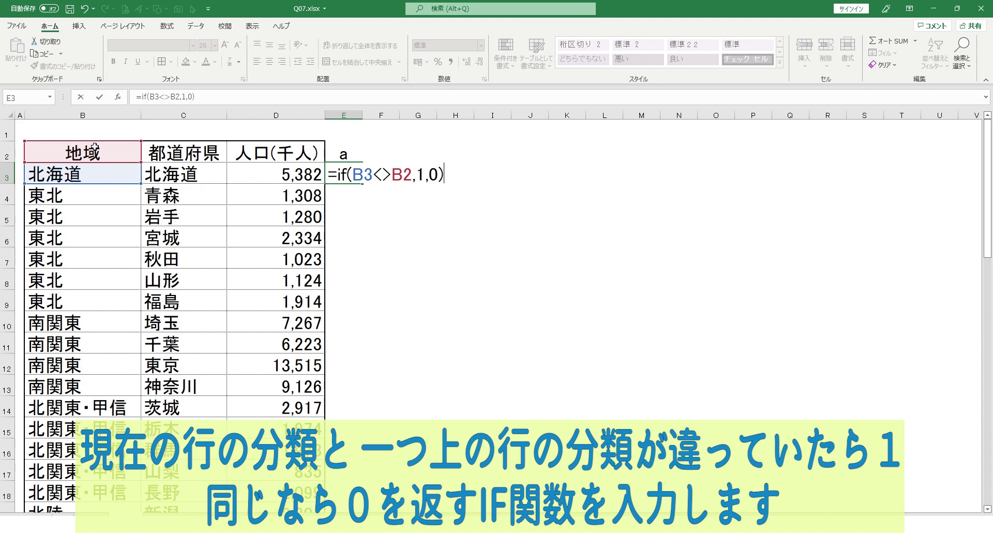
key(Return)
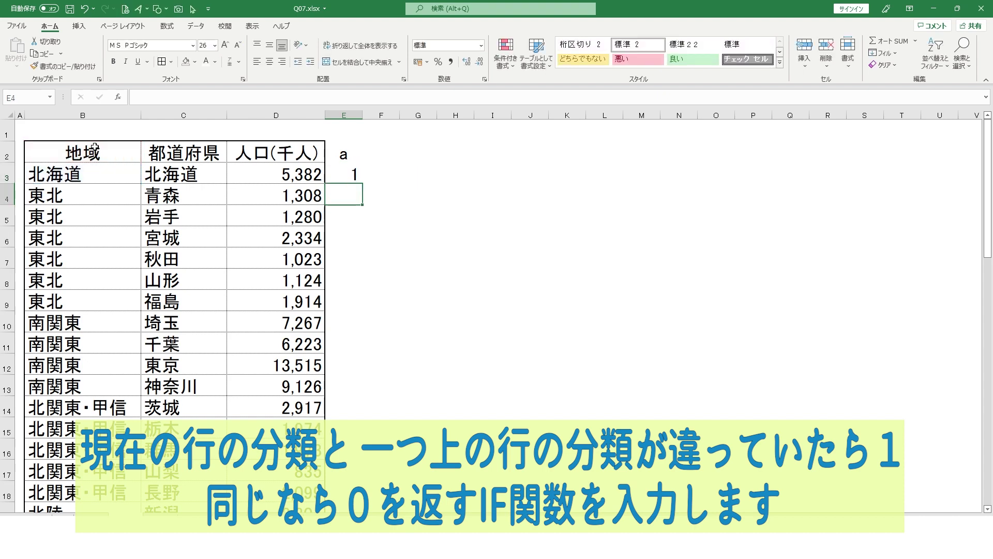
Step: Fill the flag formula from E3 down to the last table row, E49, and check the first rows of 九州 and 四国
key(Up)
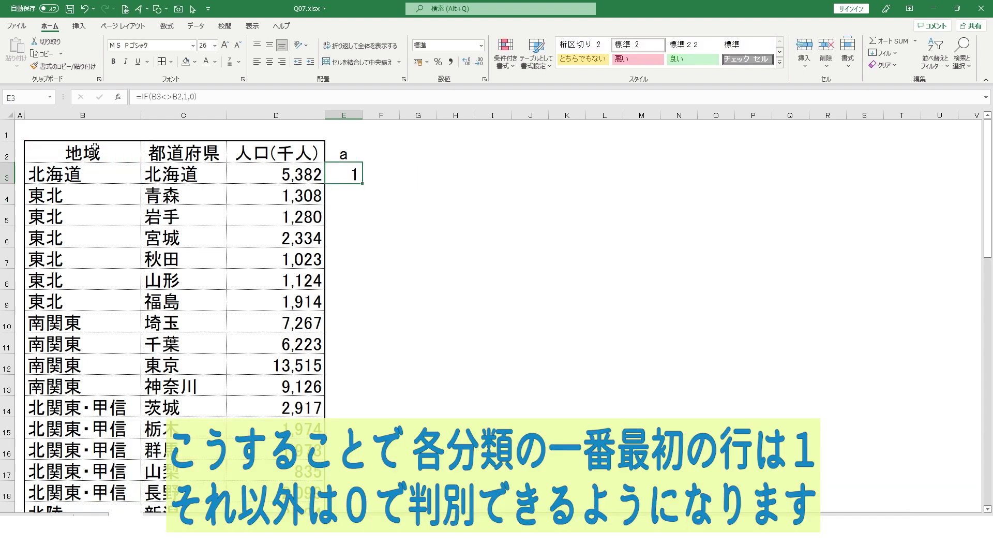
double_click(362, 184)
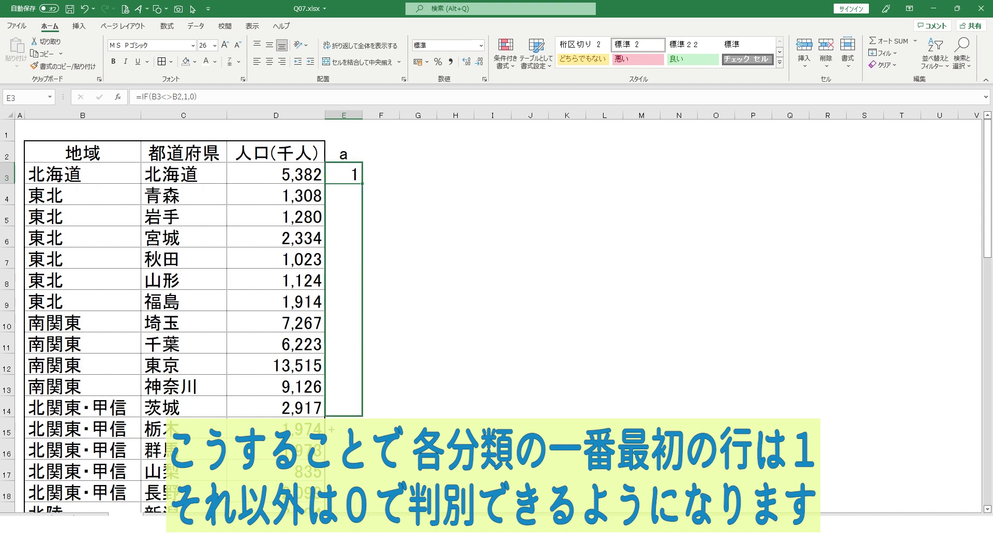
click(507, 337)
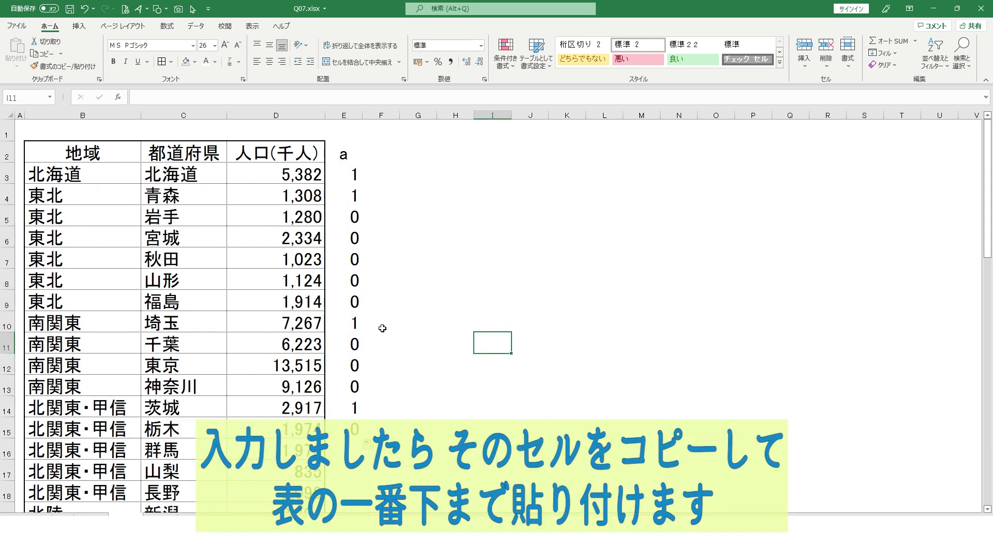
click(344, 428)
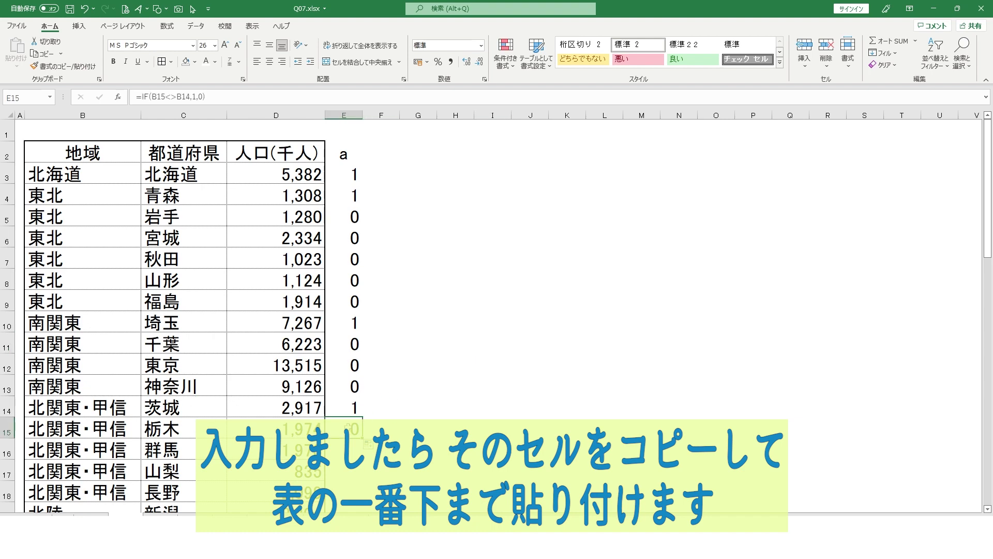
double_click(363, 438)
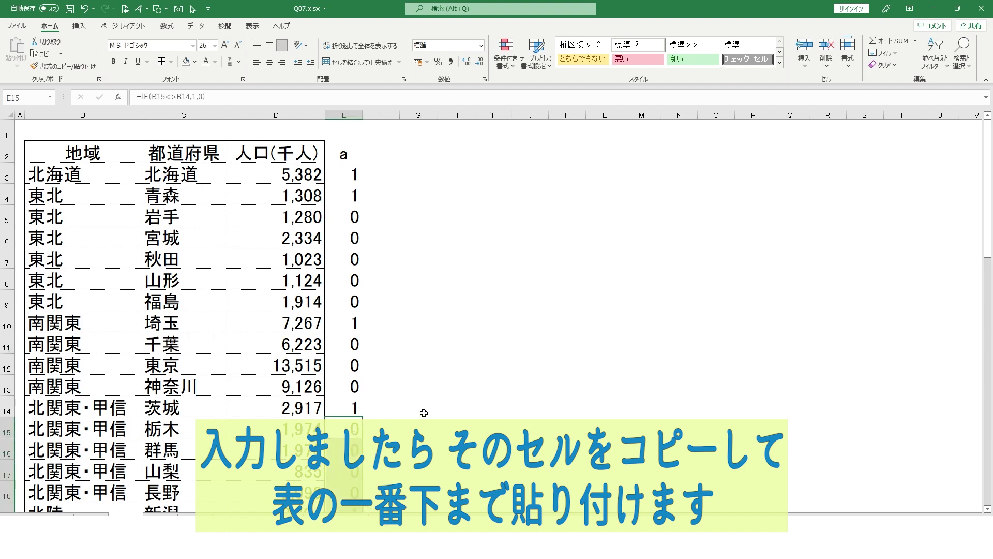
drag(982, 190, 989, 437)
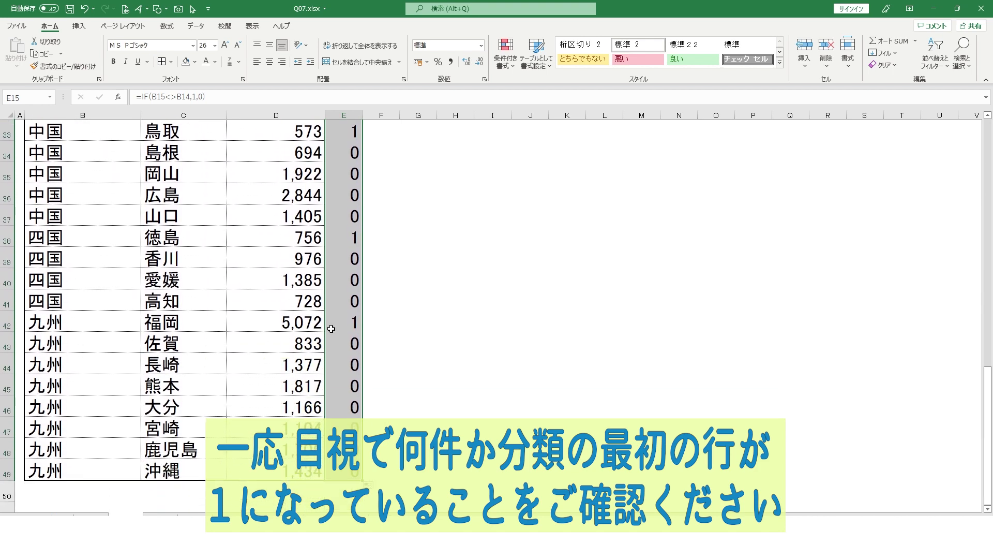
click(62, 327)
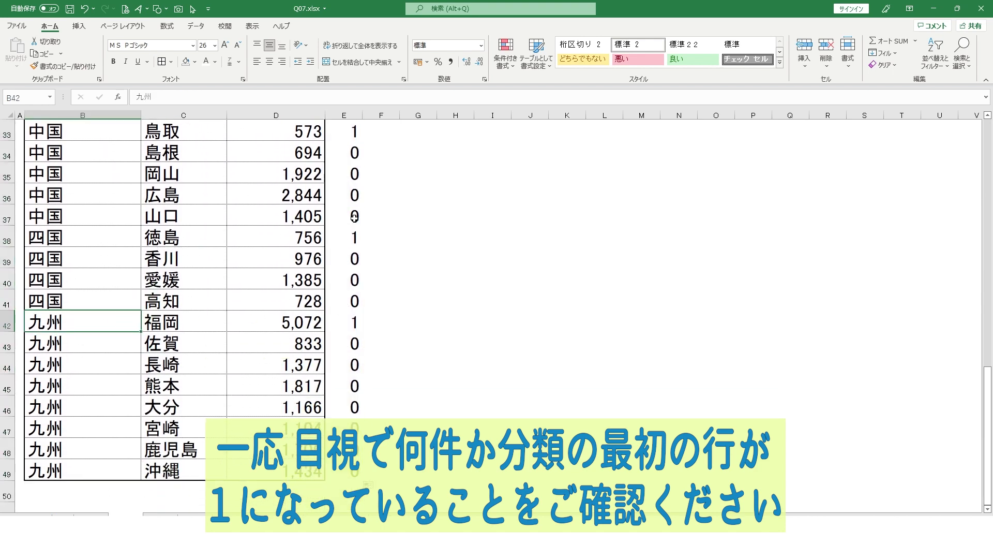
click(68, 243)
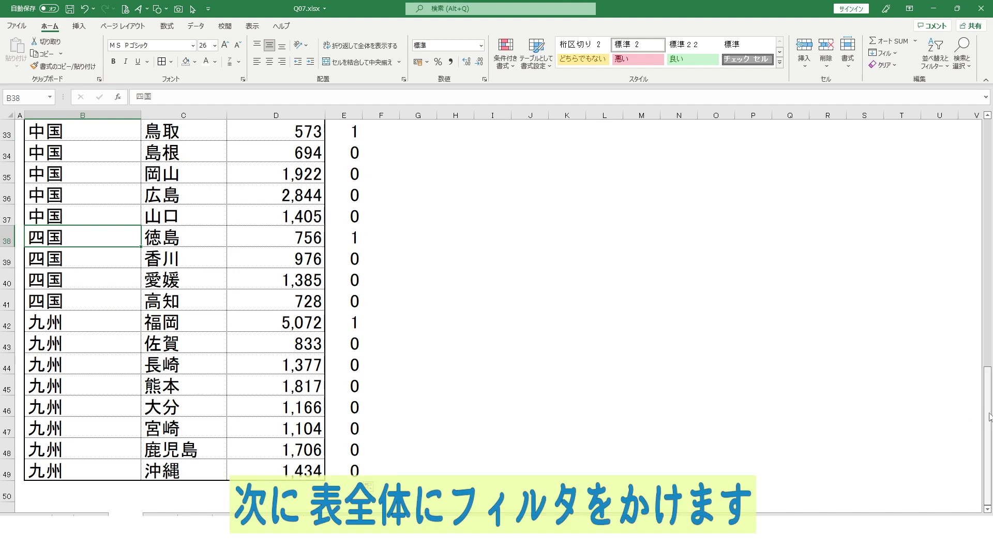
Step: Apply a filter to the whole table, including the flag column a
key(ctrl+Home)
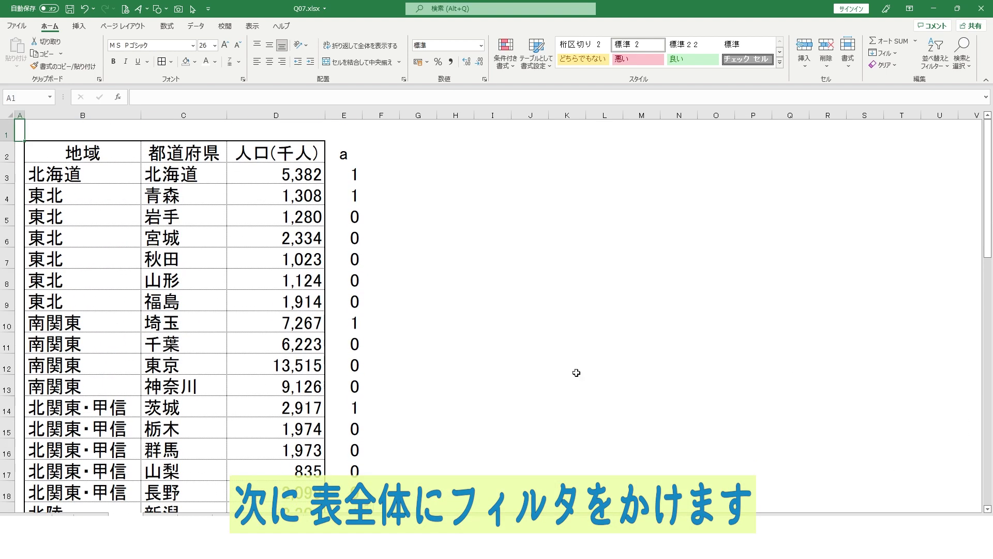
click(257, 274)
key(ctrl+a)
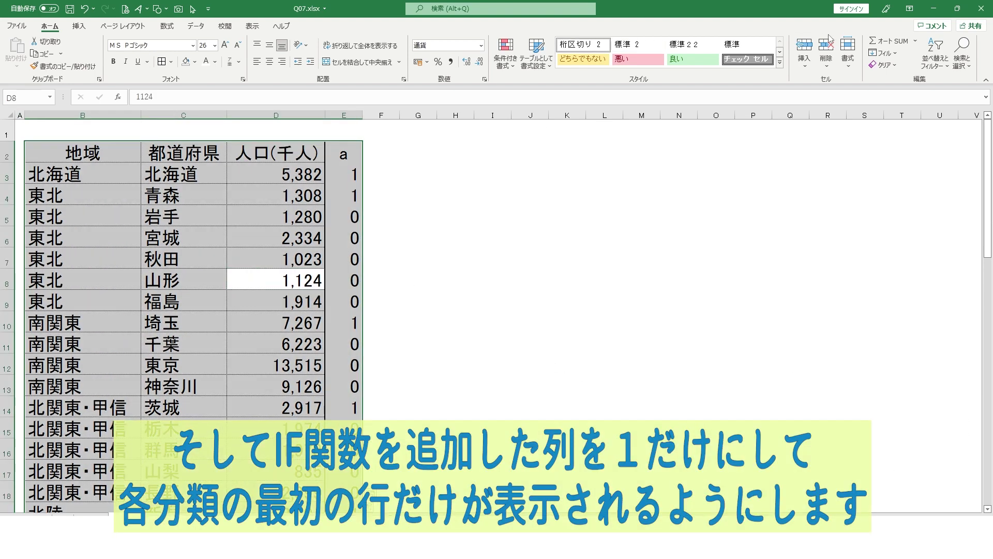
click(943, 67)
click(931, 126)
click(420, 165)
Step: Filter column a to show only the rows with value 1
click(357, 157)
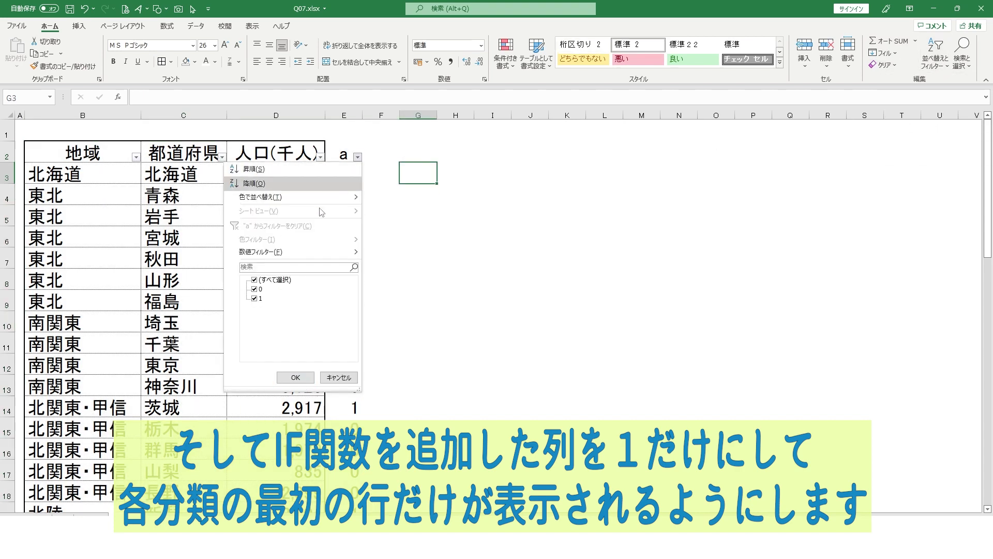
click(260, 289)
click(296, 378)
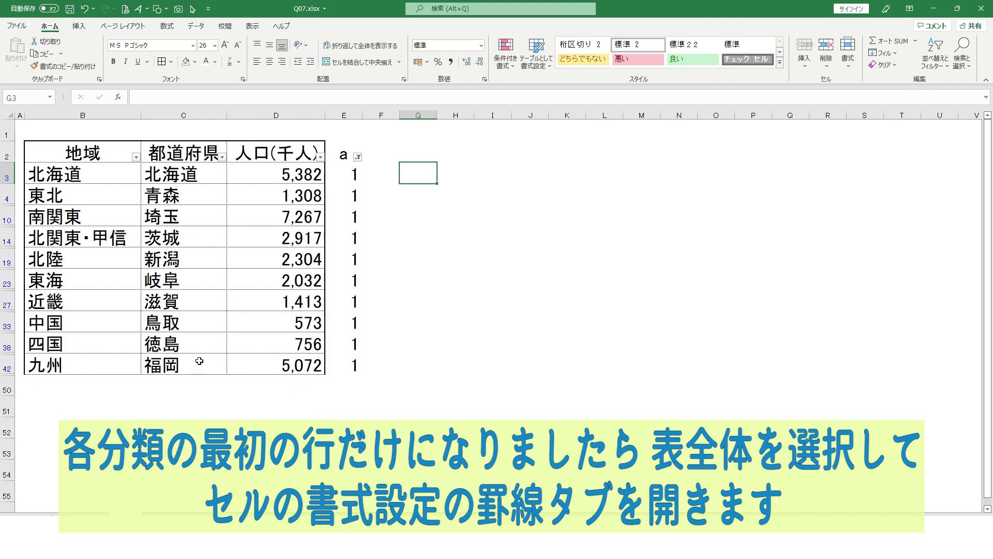
Step: Apply slightly thick solid lines to the top edge and inner horizontal borders of the whole filtered table
click(212, 310)
key(ctrl+a)
key(ctrl+1)
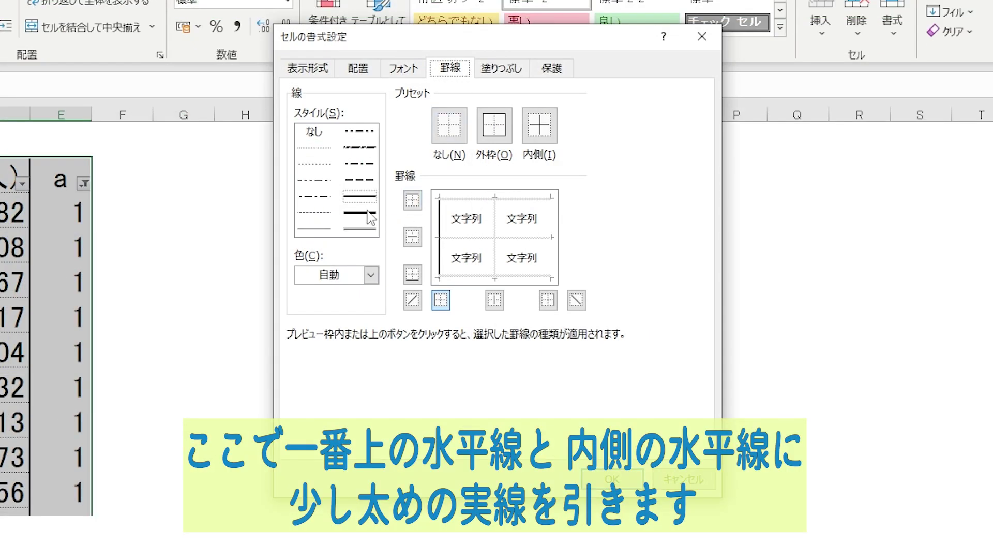
click(515, 203)
click(529, 237)
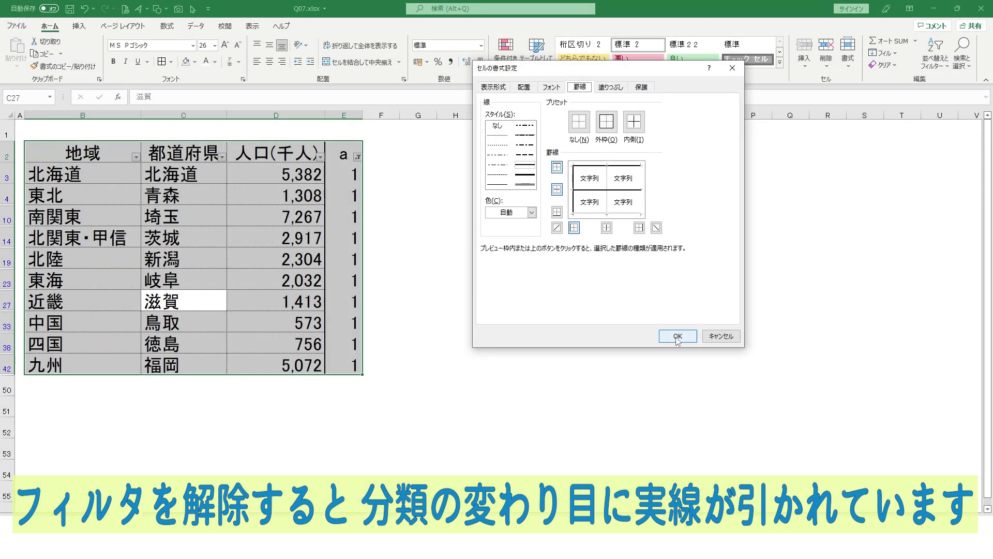
click(678, 336)
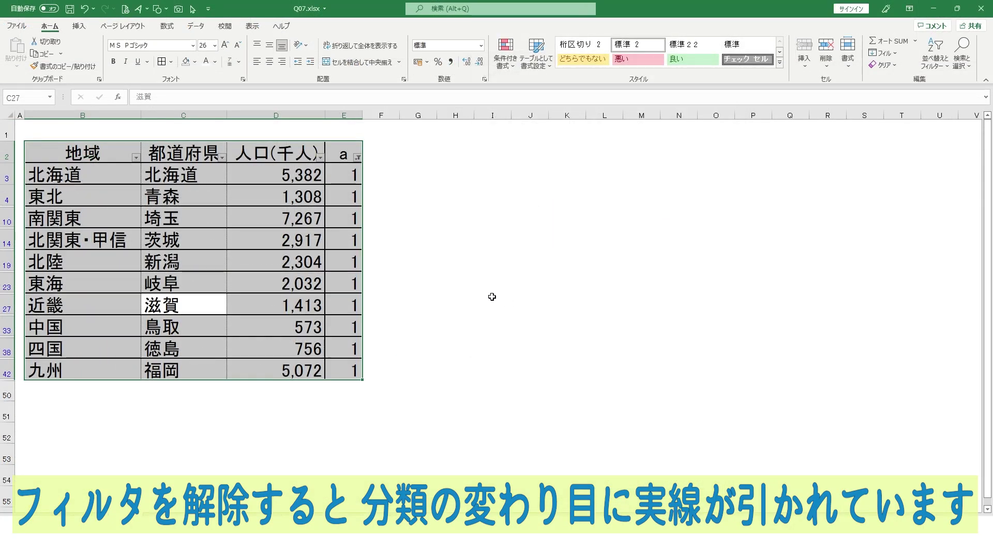
Step: Clear the filter from column a so that all table rows are listed again
click(453, 260)
click(358, 158)
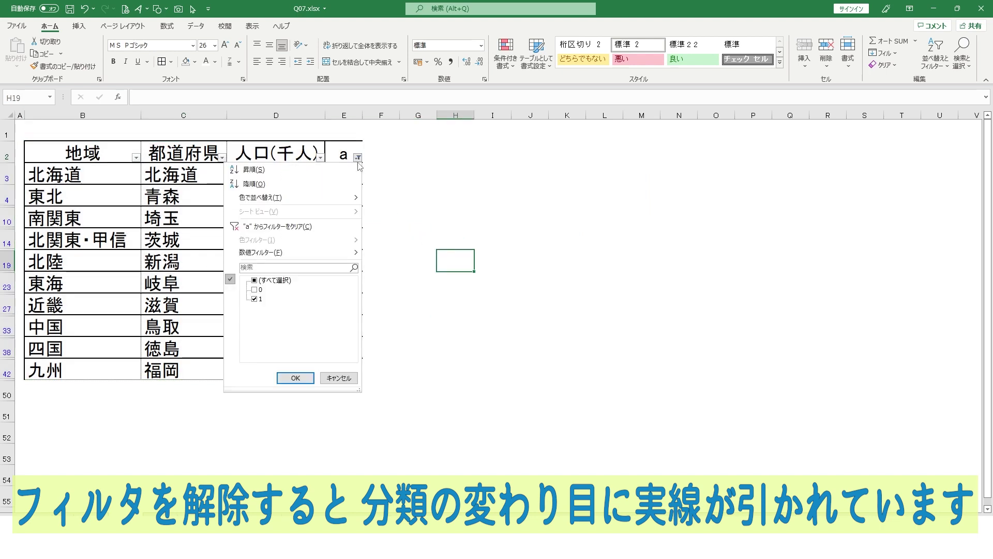
click(275, 224)
click(487, 205)
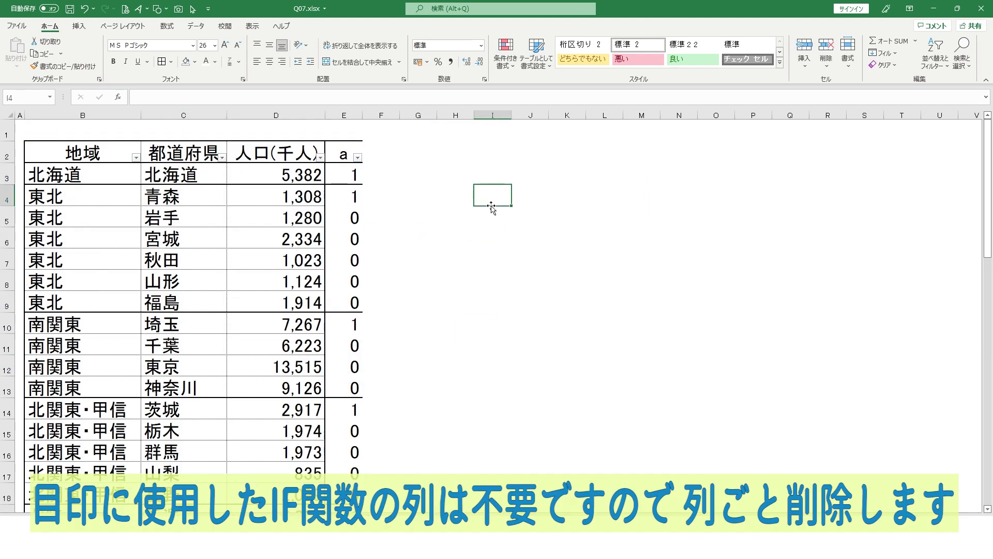
Step: Delete the entire flag column E, and undo the deletion
right_click(343, 117)
click(380, 216)
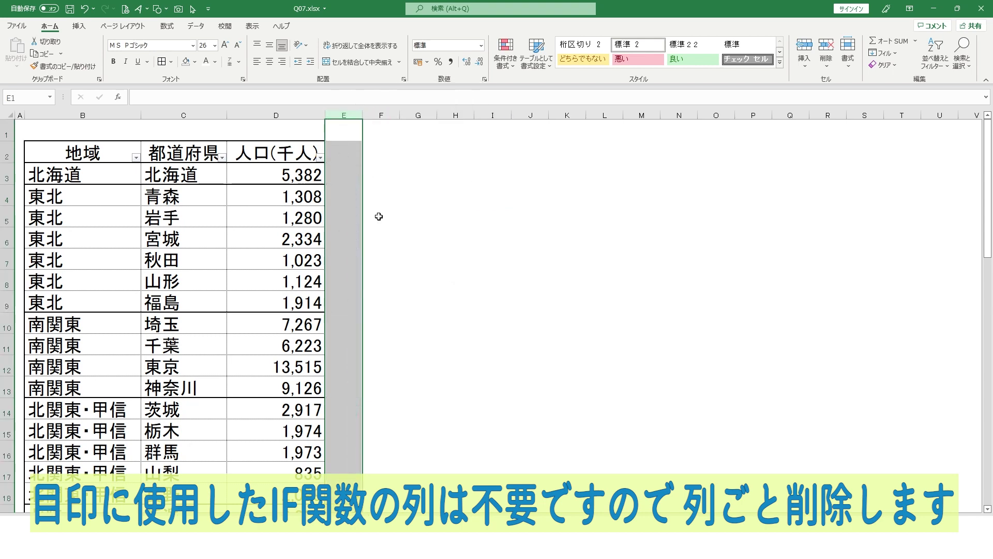
key(ctrl+z)
click(438, 213)
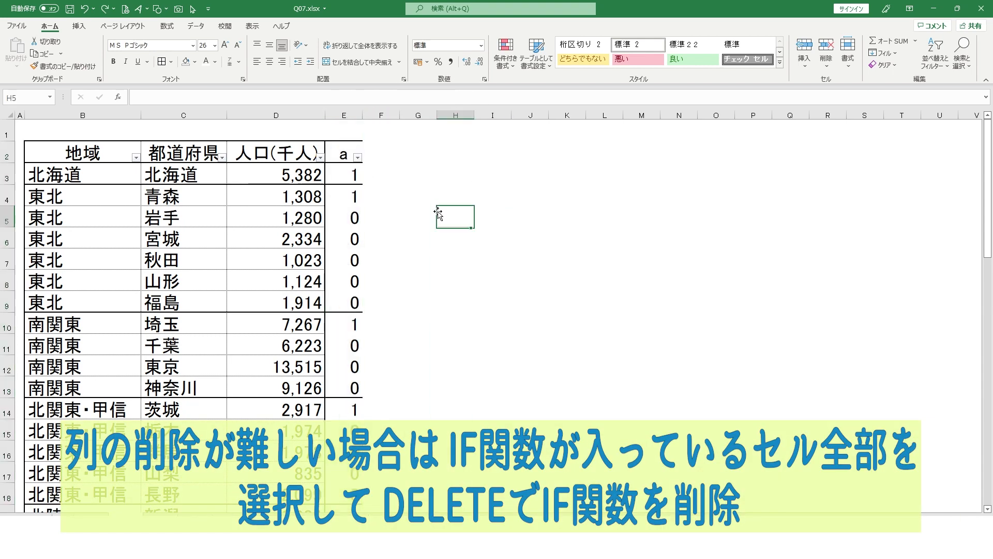
Step: Clear the contents of the whole flag column E and remove all of its horizontal borders
click(344, 114)
key(Delete)
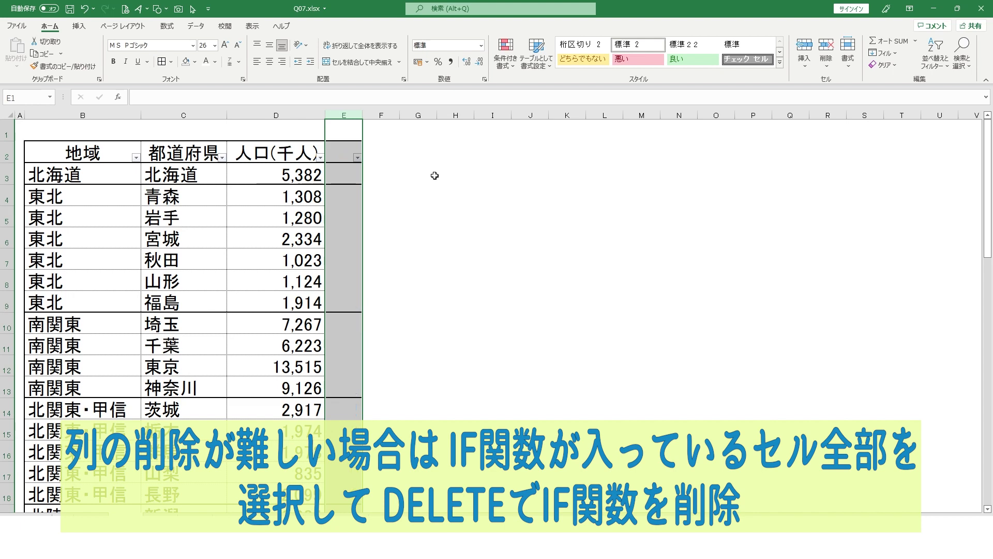
key(ctrl+1)
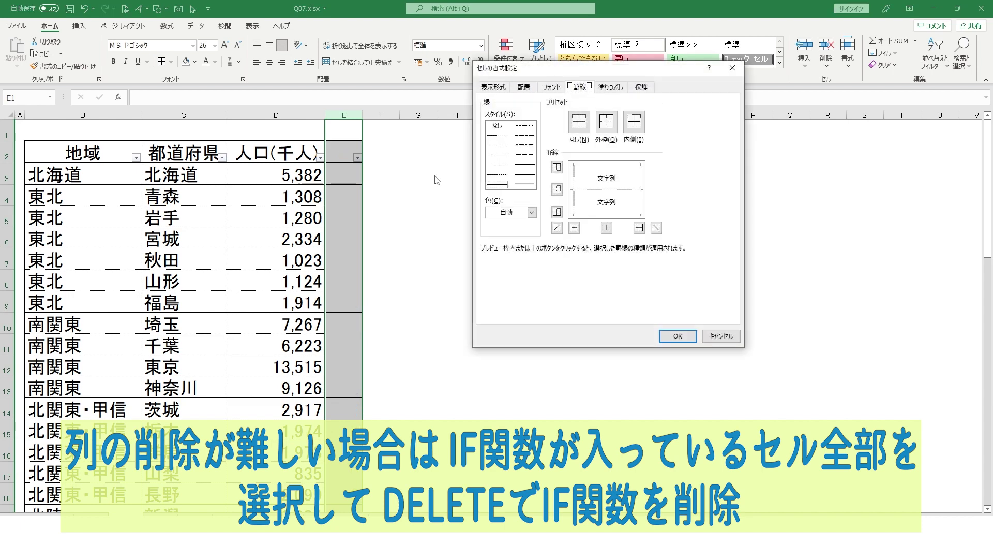
click(629, 190)
click(629, 190)
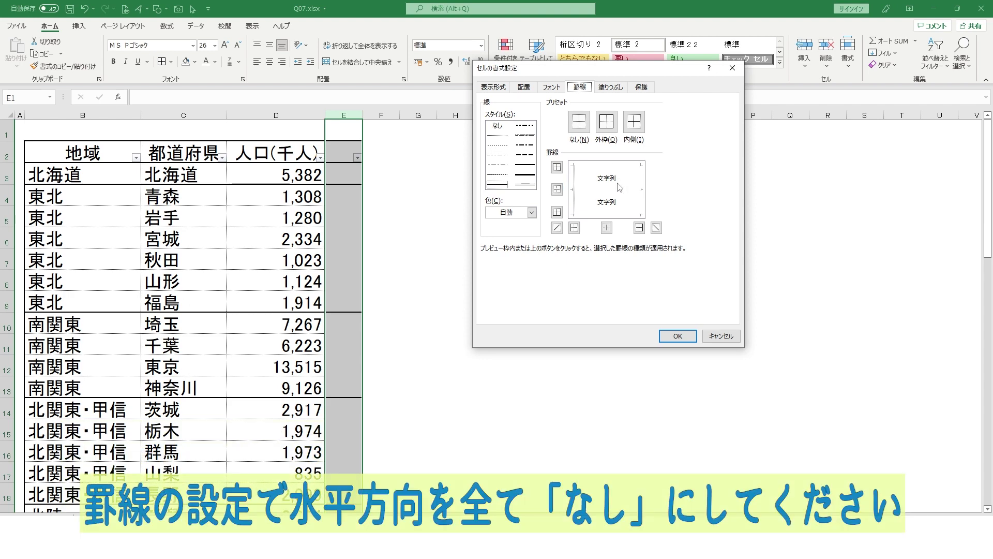
click(677, 336)
click(458, 303)
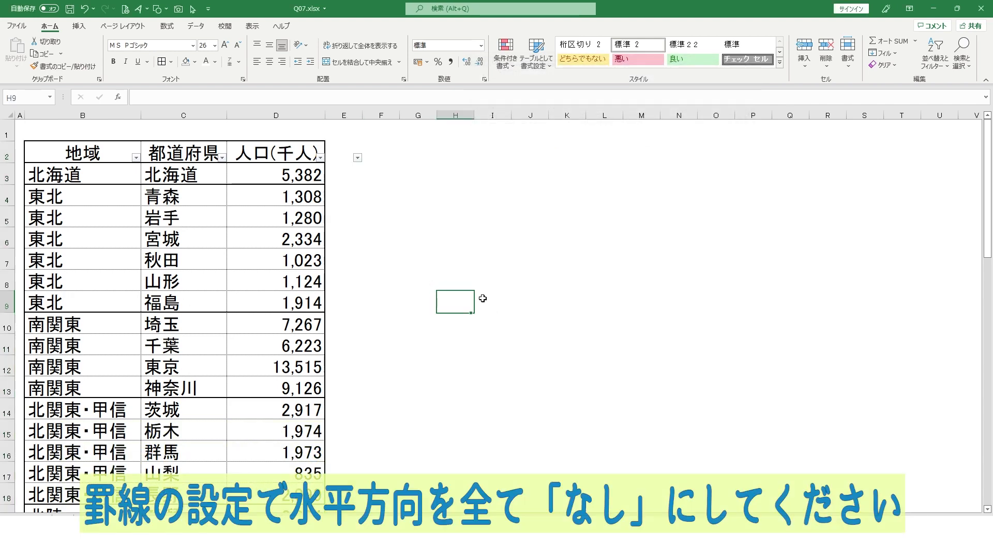
Step: Turn off the filter on the table
click(935, 59)
click(911, 132)
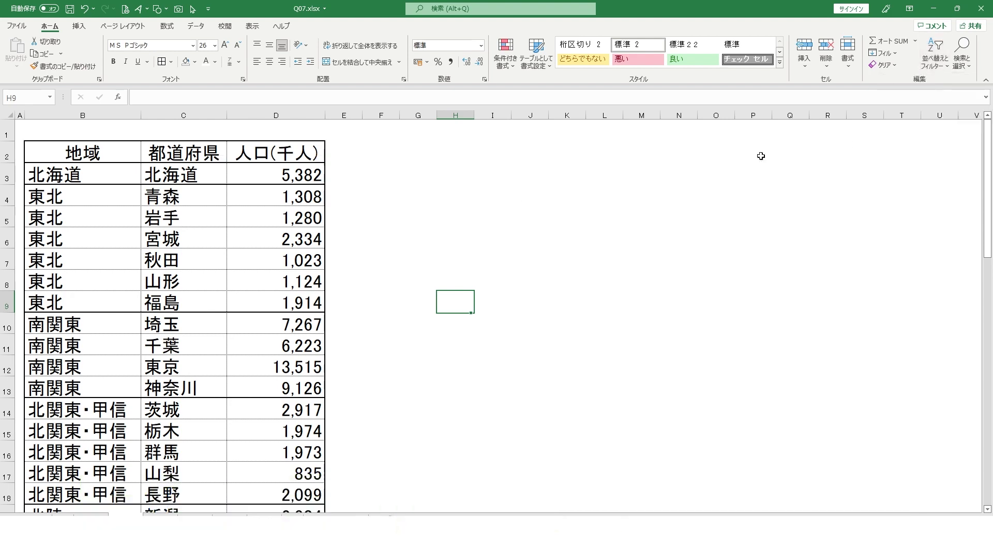
click(453, 215)
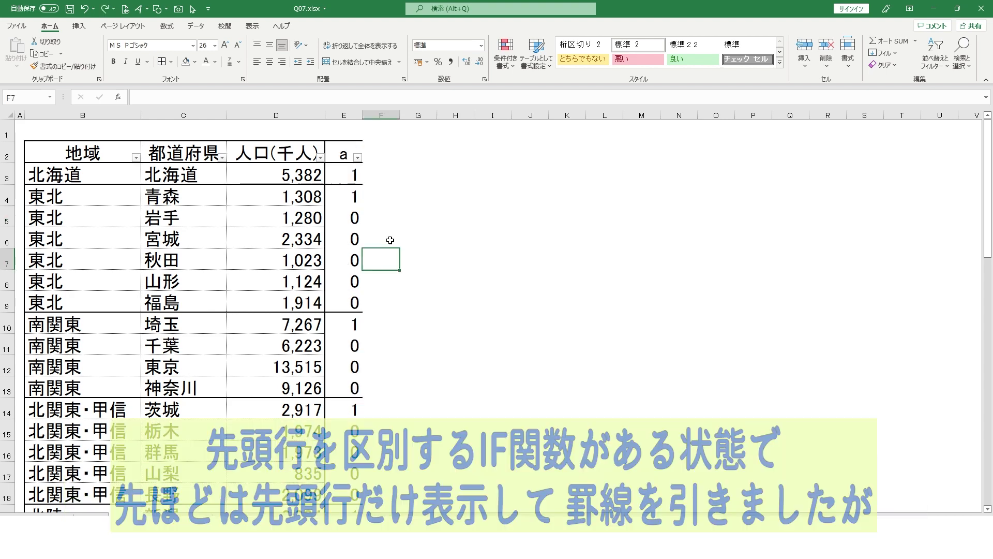
Step: Filter column a to show only the rows with value 0
click(409, 224)
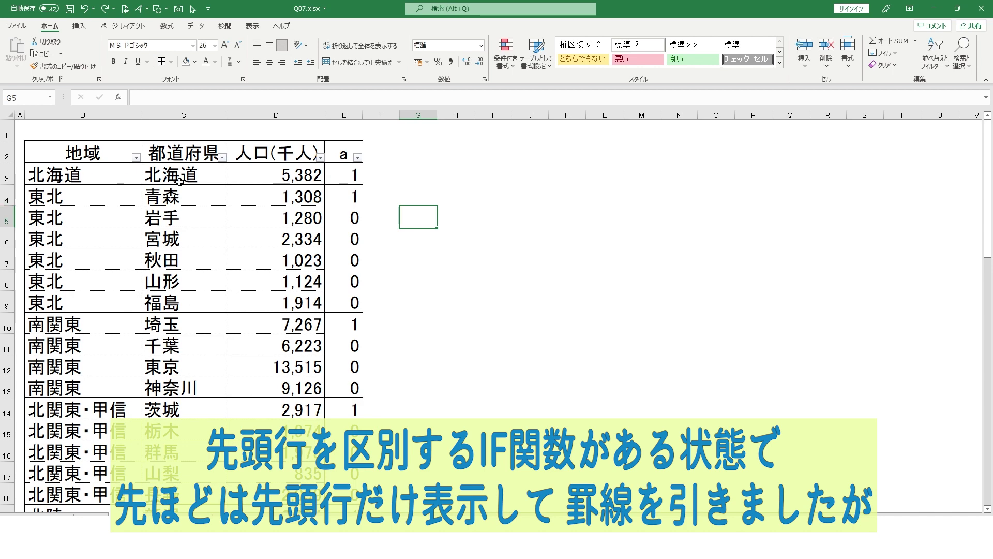
click(358, 158)
click(254, 299)
click(295, 378)
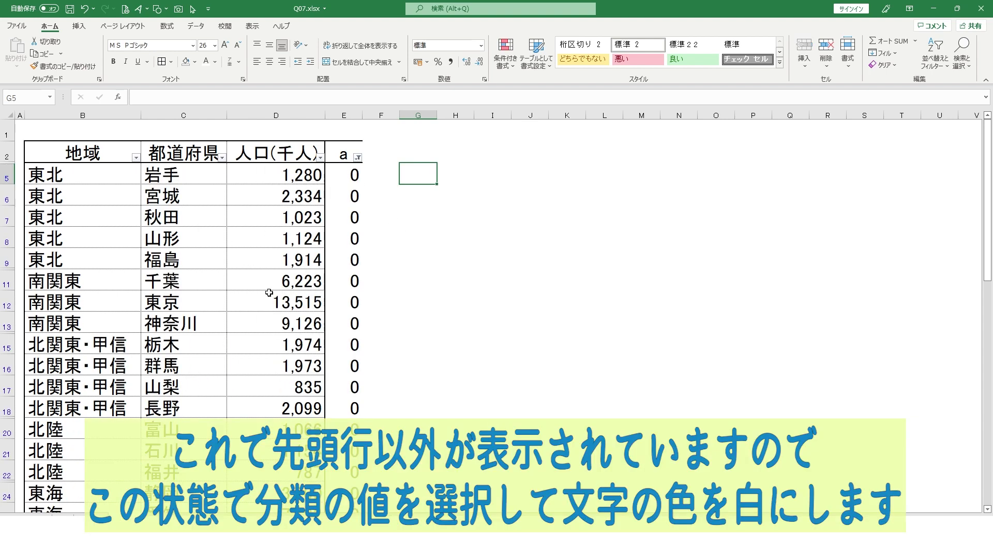
Step: Set the font colour of the filtered 地域 cells from B5 down to the last row, B49, to white
click(81, 174)
key(ctrl+shift+Down)
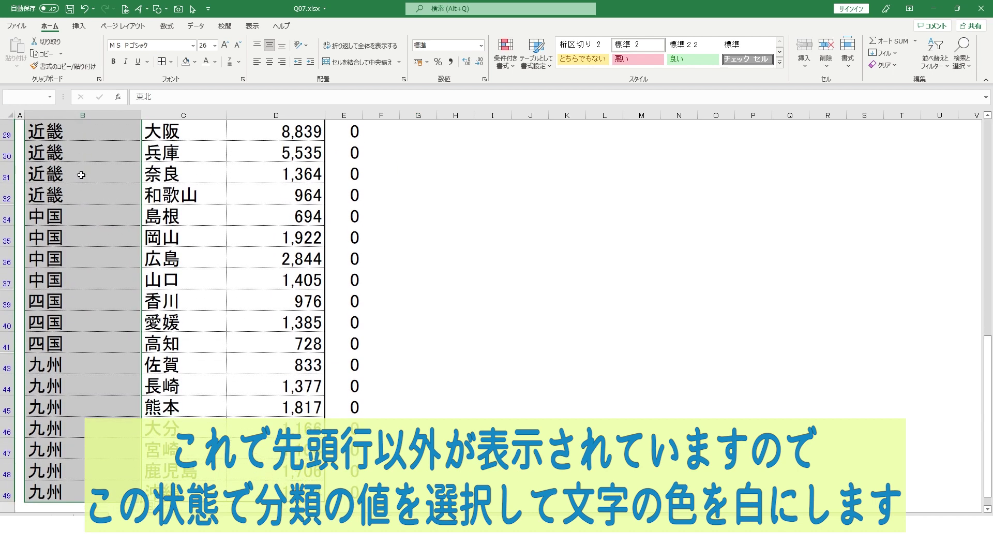
click(206, 61)
scroll(455, 259, up, 10)
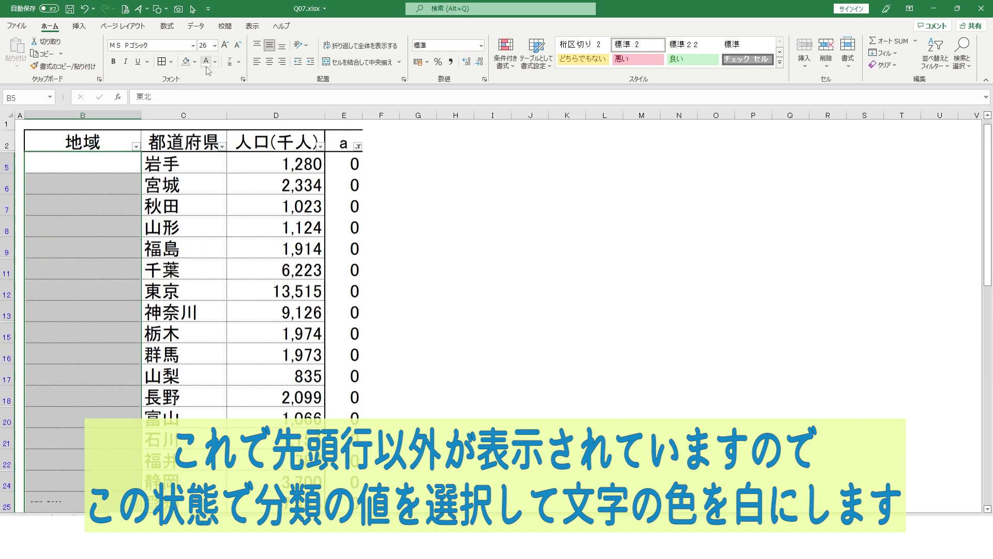
Step: Clear the filter from column a and check the 地域 column down the table, including the content of B6
click(450, 195)
click(358, 157)
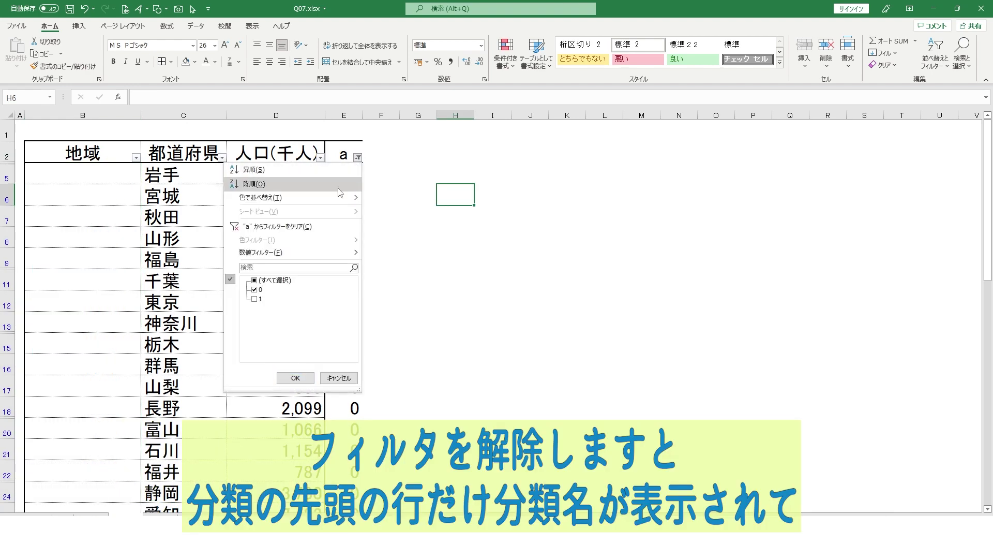
click(277, 226)
click(455, 274)
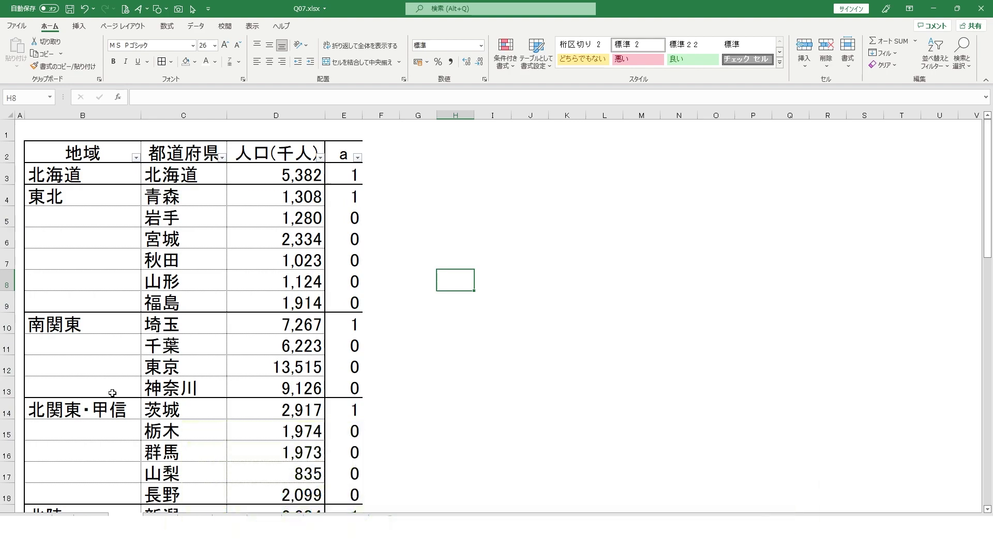
scroll(111, 407, down, 3)
scroll(111, 407, down, 4)
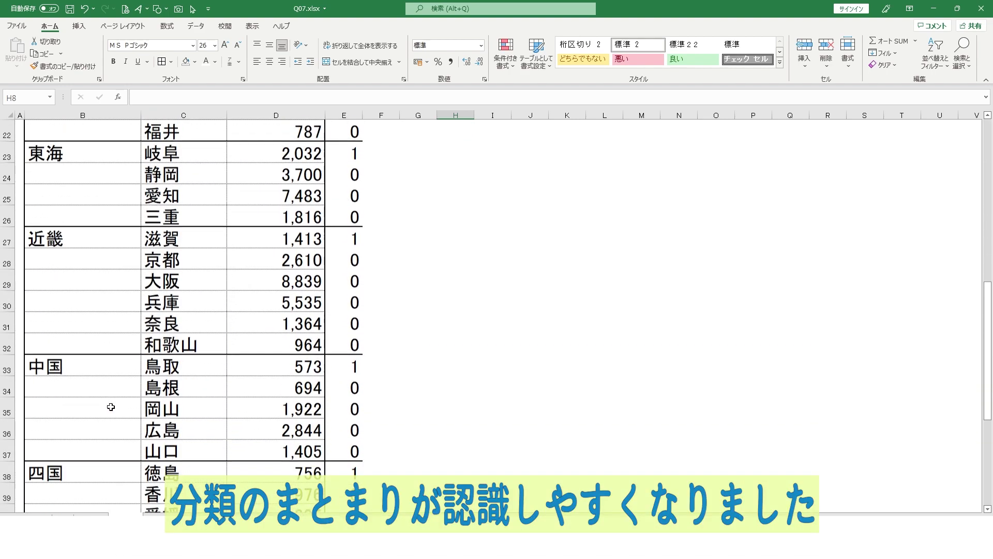
scroll(112, 387, up, 2)
scroll(112, 387, up, 5)
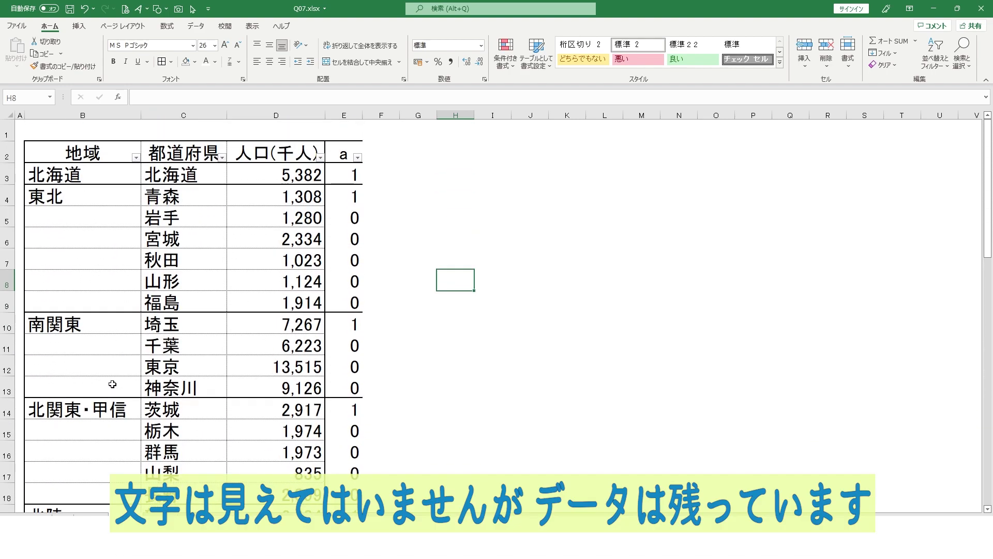
click(90, 238)
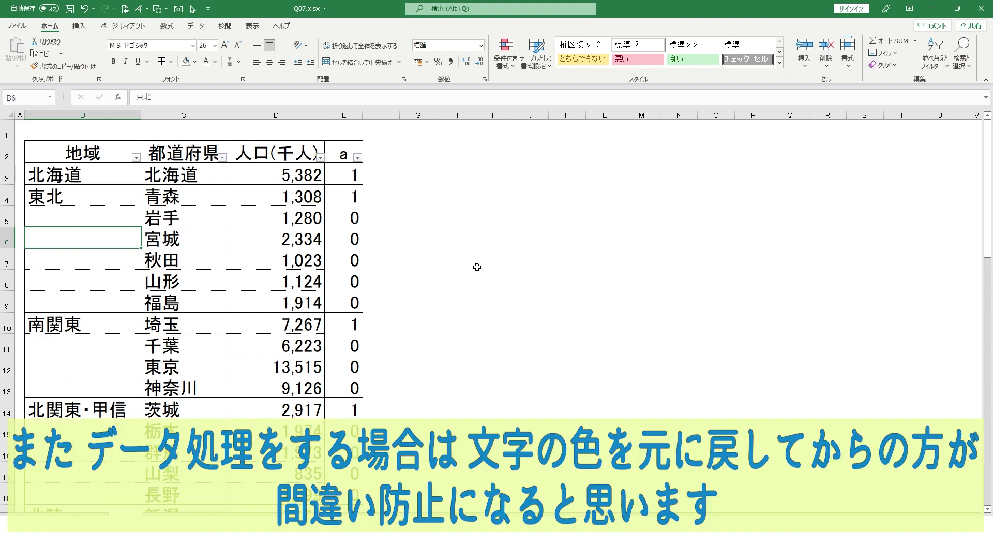
Step: Set the font colour of the whole 地域 column B to automatic, and undo the change
click(83, 115)
click(215, 61)
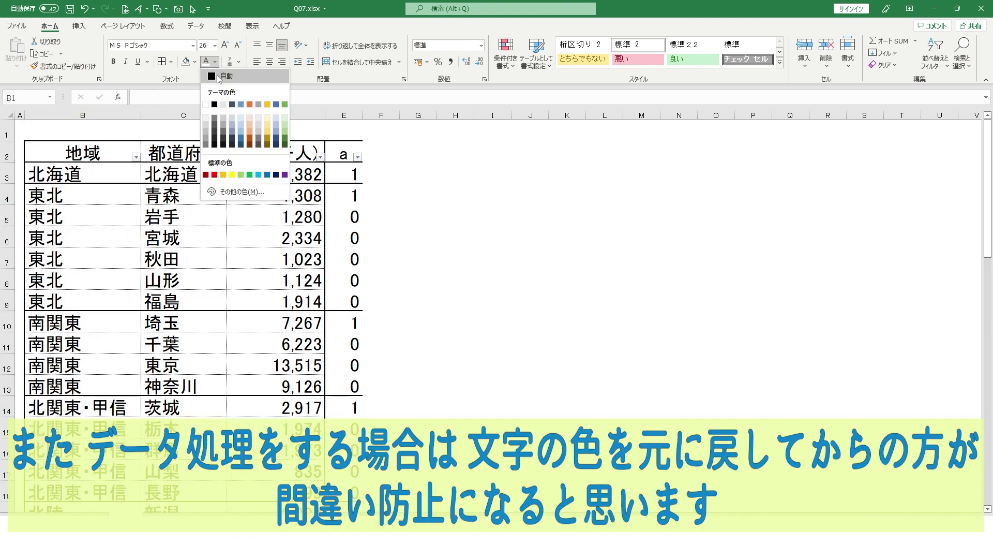
click(218, 76)
click(493, 216)
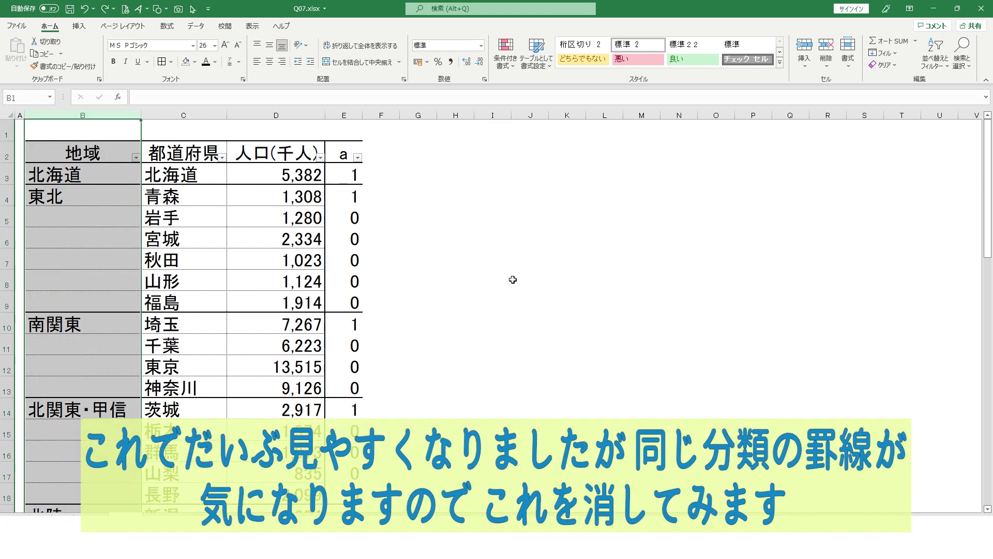
Step: Filter column a to show only the first row of each region, value 1
click(493, 280)
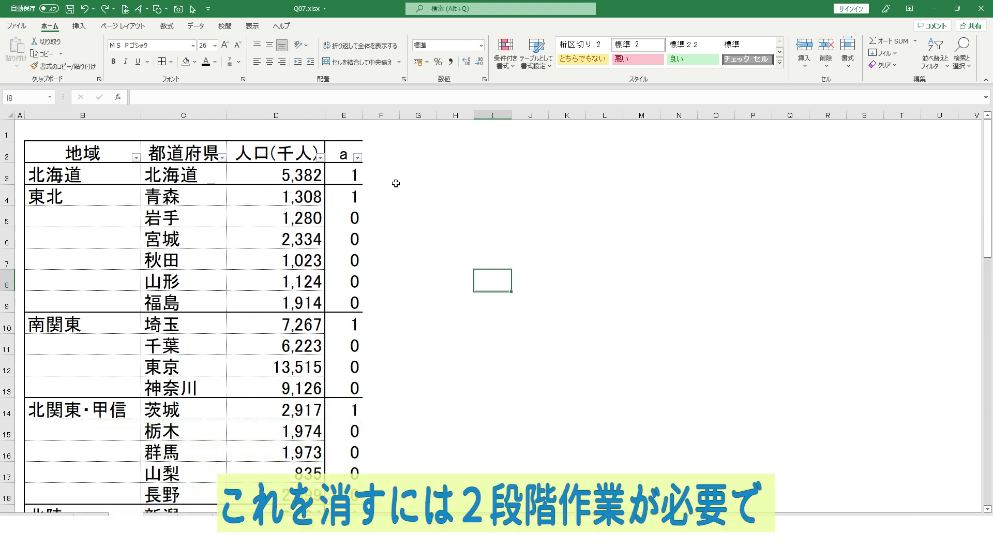
click(358, 157)
click(255, 291)
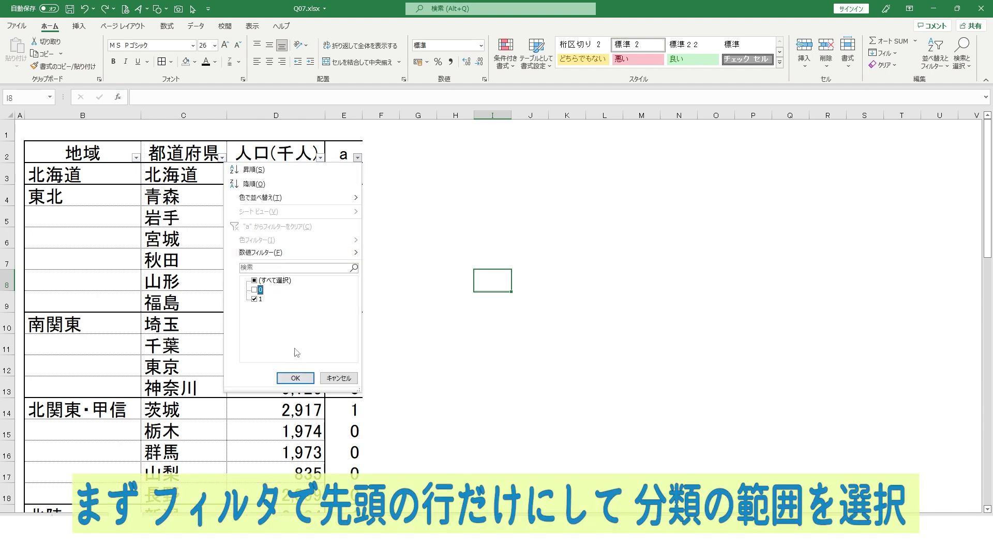
click(295, 377)
Step: Remove the bottom border from the filtered 地域 cells, B3 down to B42
click(102, 177)
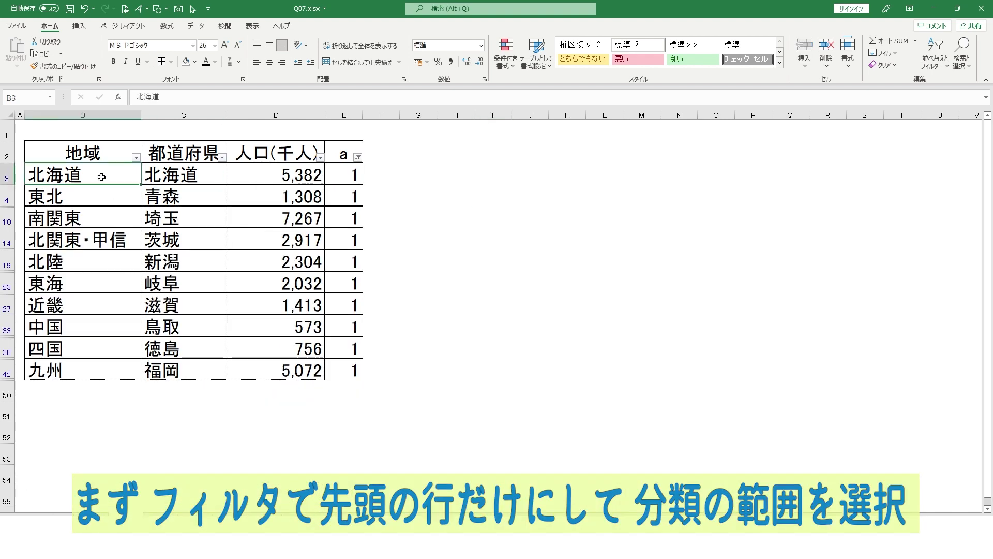
key(ctrl+shift+Down)
key(ctrl+1)
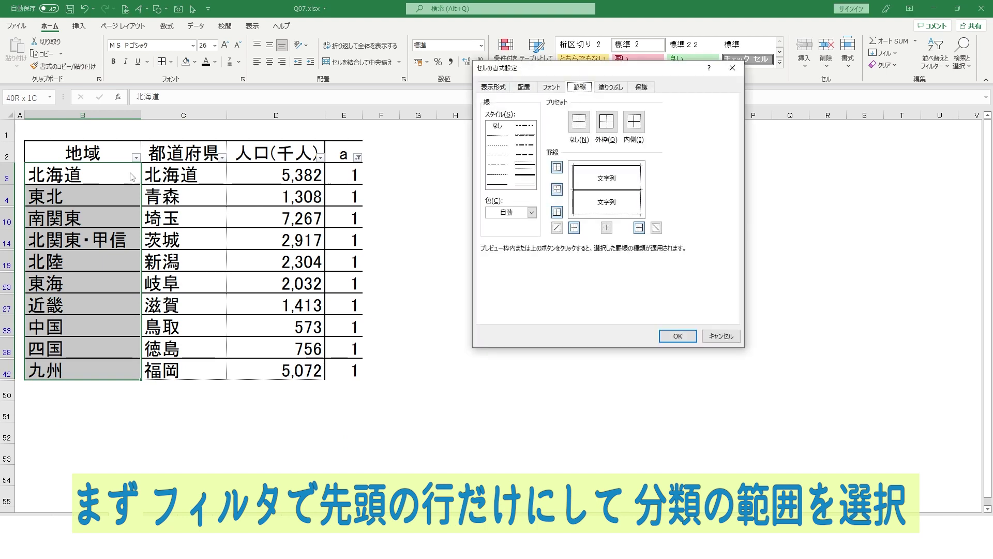
click(623, 215)
click(624, 215)
click(675, 336)
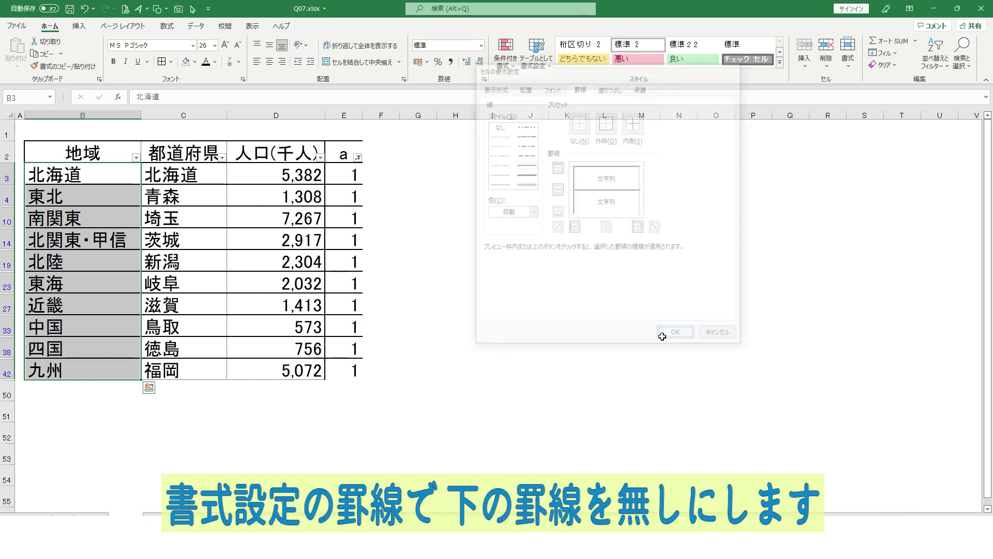
Step: Switch the filter on column a from value 1 to value 0
click(358, 158)
click(254, 290)
click(255, 299)
click(296, 377)
click(443, 272)
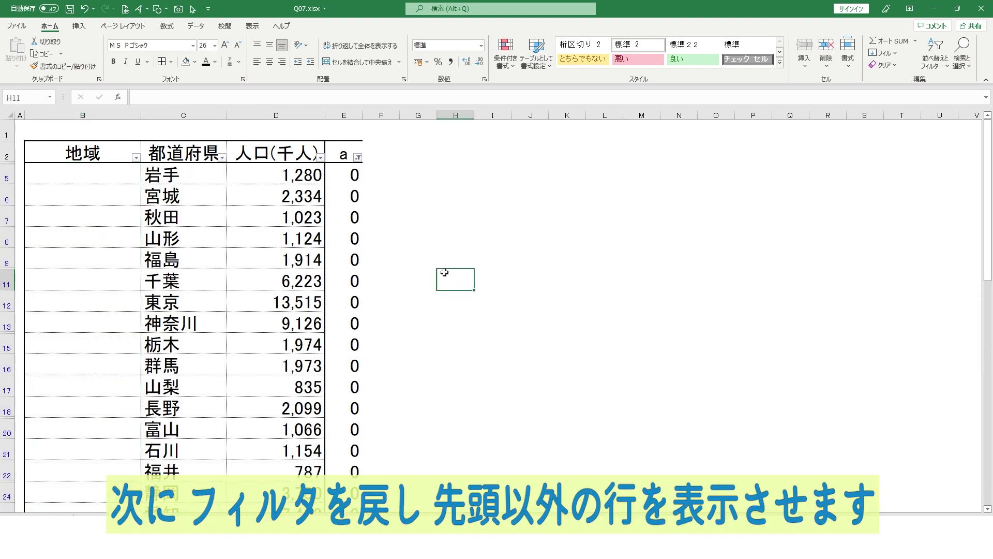
Step: Remove the top border and the inner horizontal borders from the filtered 地域 cells, B5 down to the last row
click(72, 170)
key(ctrl+shift+Down)
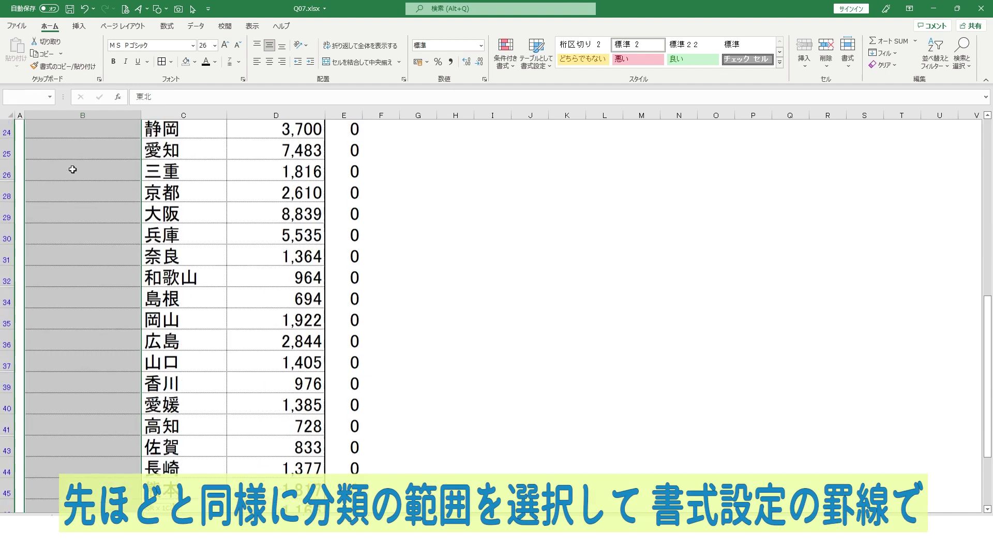
scroll(73, 166, up, 10)
key(ctrl+1)
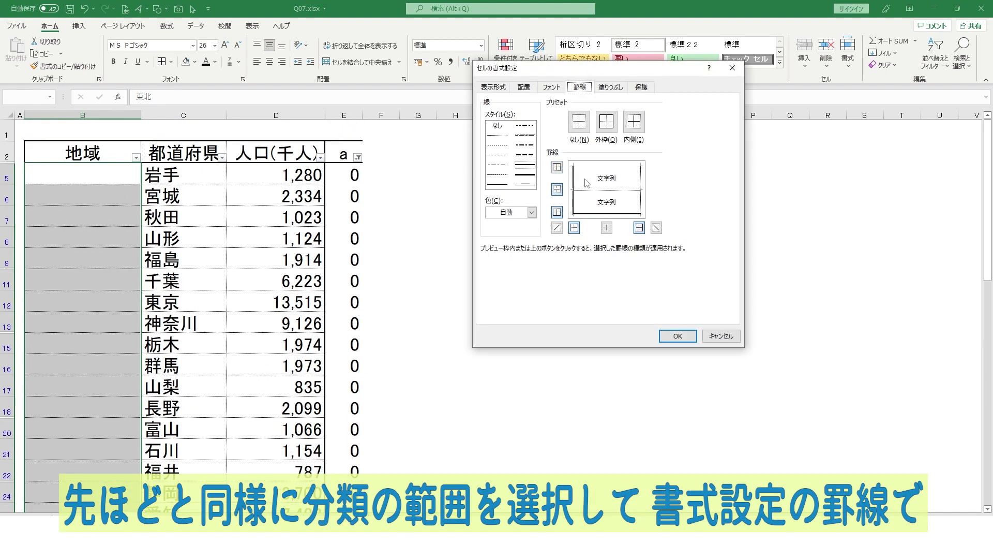
click(612, 190)
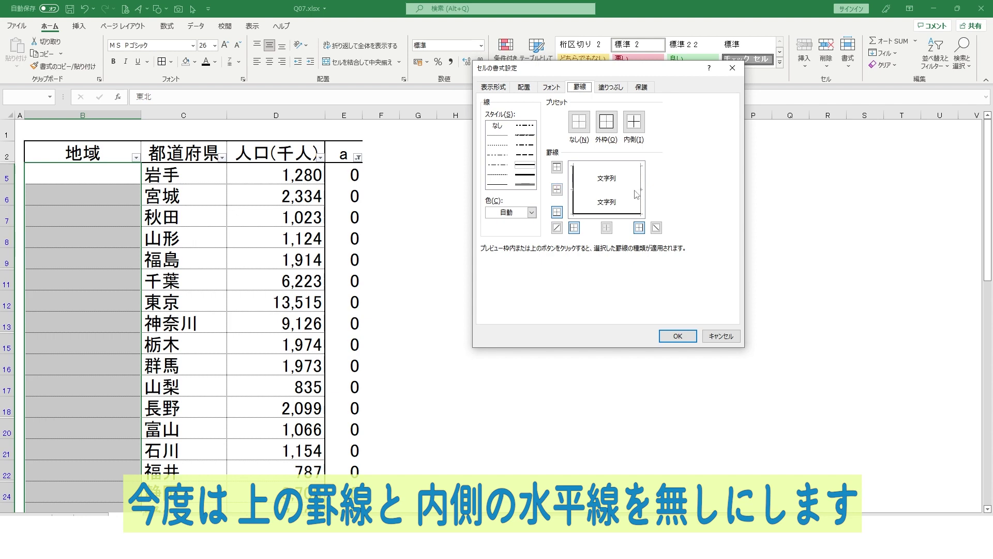
click(685, 337)
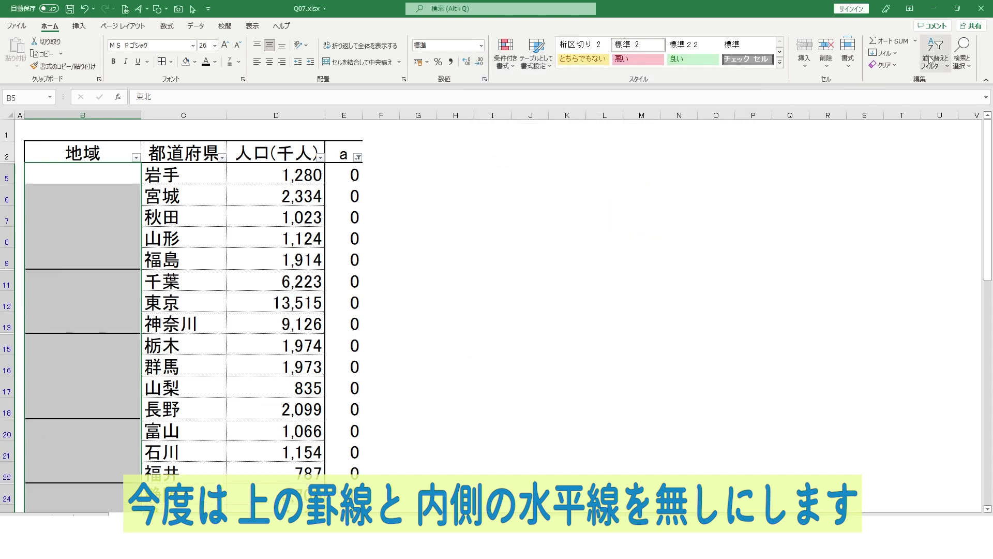
Step: Turn off the table's filter and check the 地域 column's borders from the first regions down to 九州
click(936, 57)
click(914, 127)
click(429, 202)
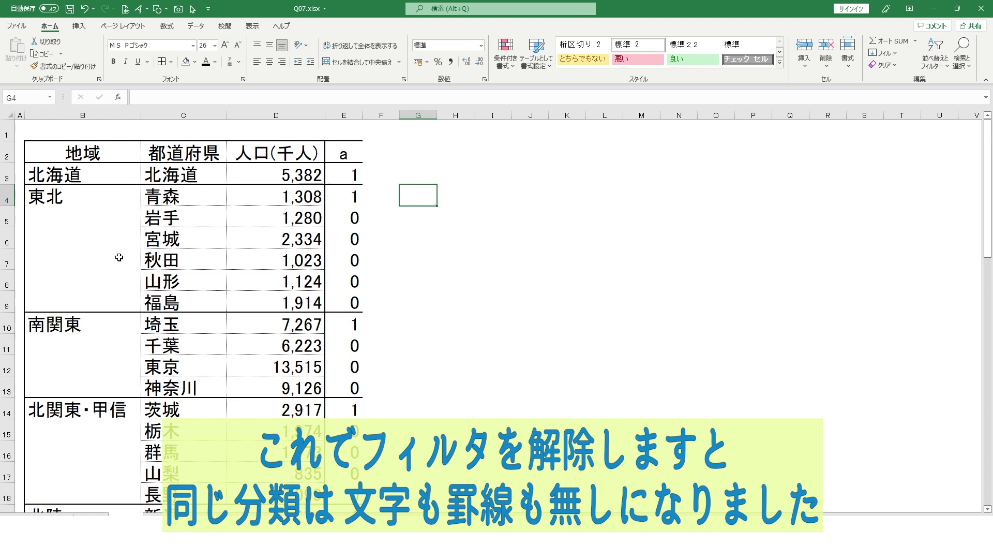
scroll(106, 428, down, 13)
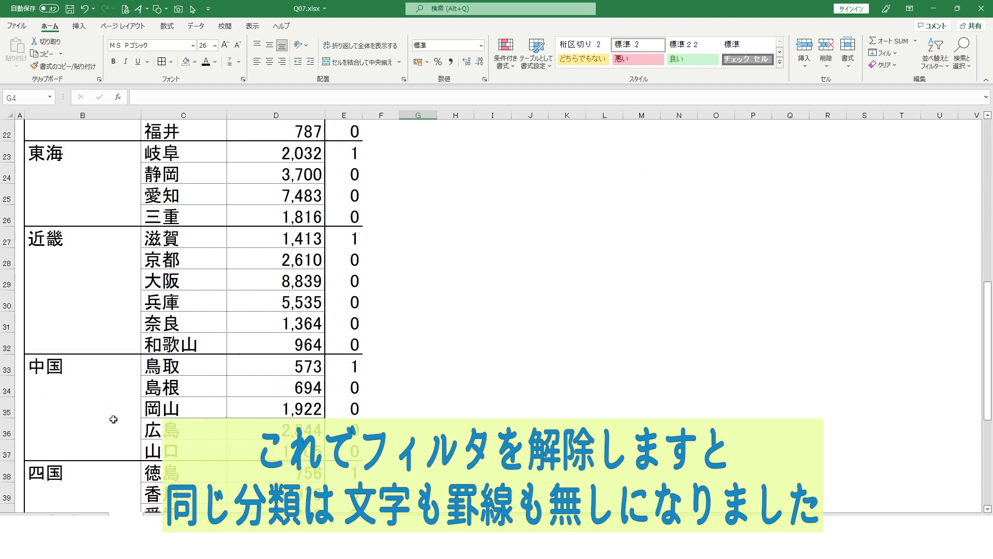
scroll(114, 416, up, 7)
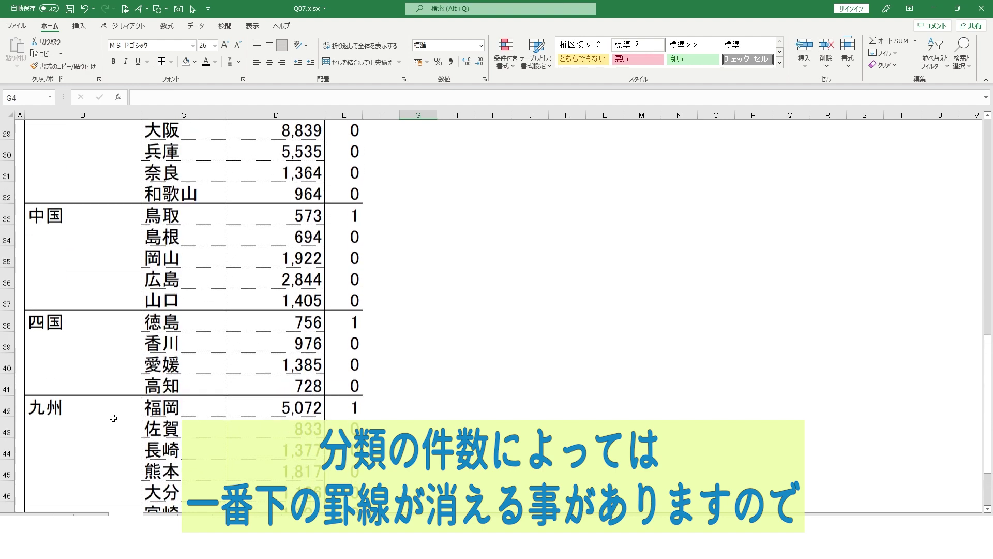
scroll(114, 416, up, 6)
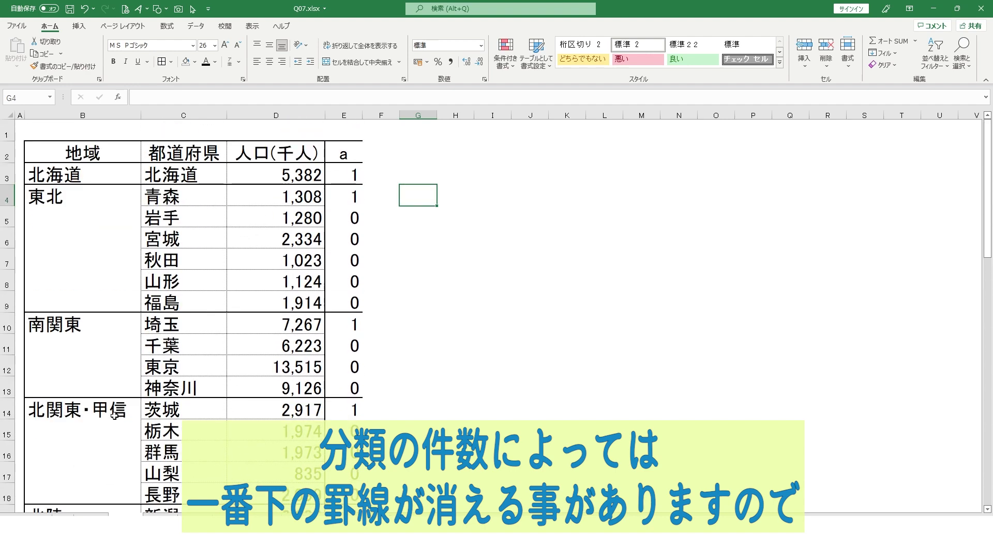
Step: Delete helper column a (column E) and check the finished table's borders from 北海道 down to 沖縄
right_click(349, 109)
click(383, 220)
click(448, 231)
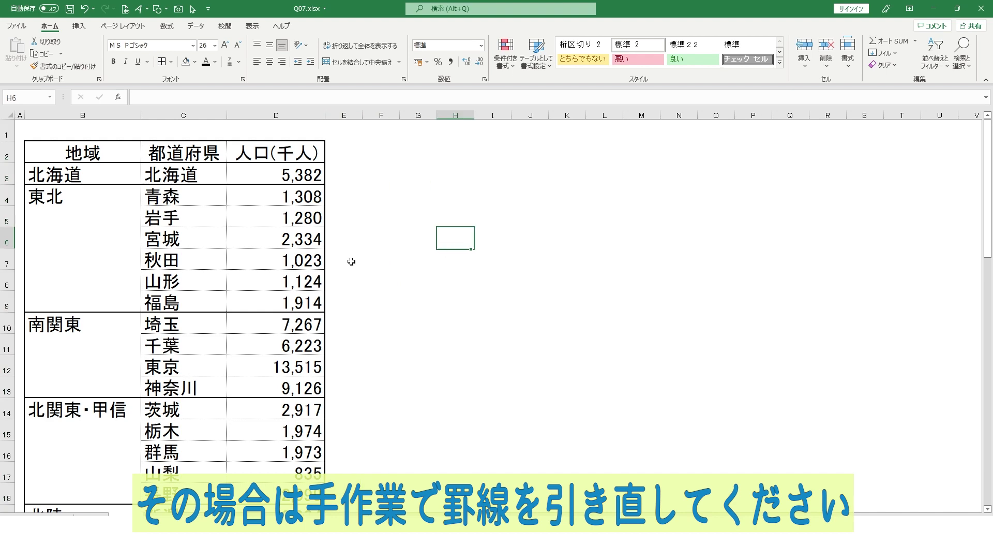
scroll(336, 256, down, 3)
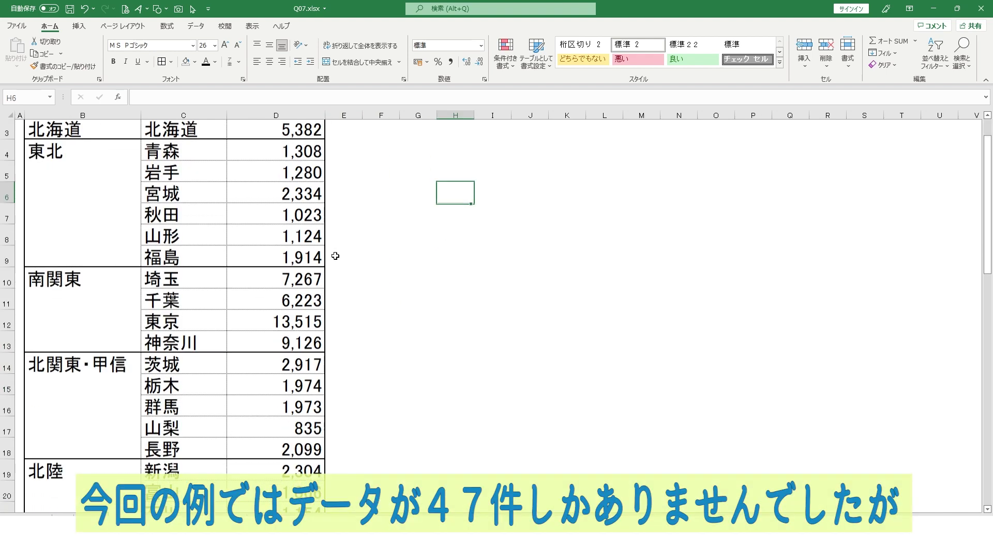
scroll(336, 255, down, 3)
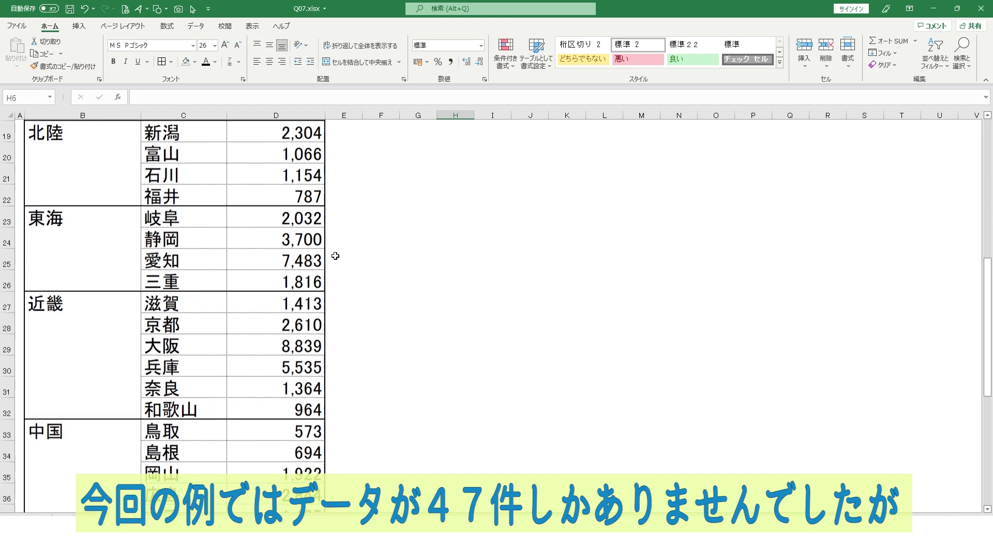
scroll(336, 254, down, 1)
scroll(335, 254, down, 5)
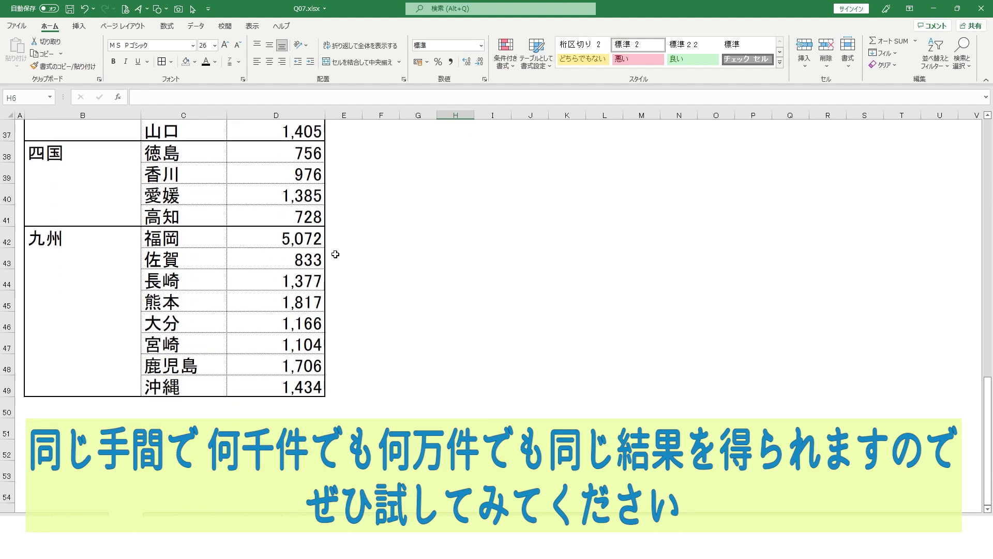
scroll(335, 255, up, 12)
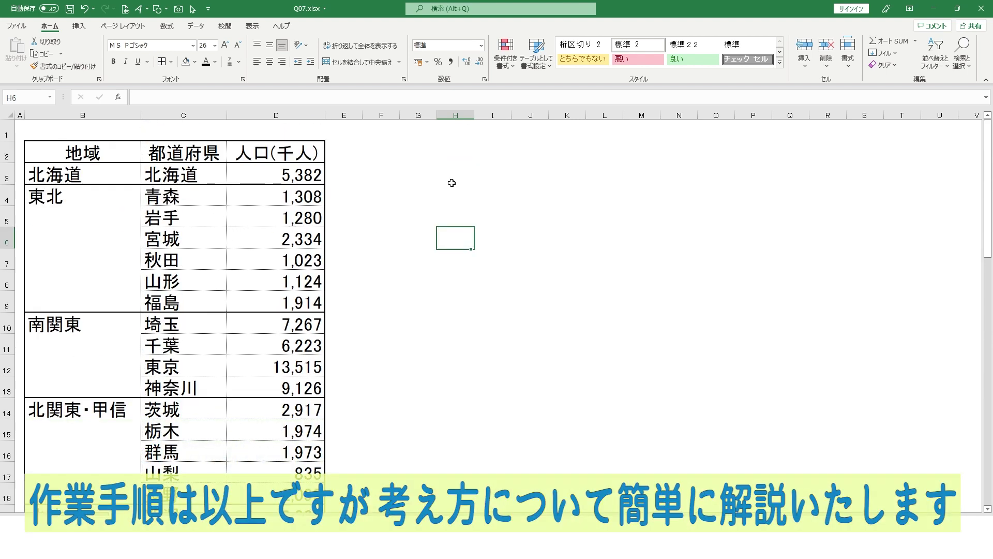
click(956, 373)
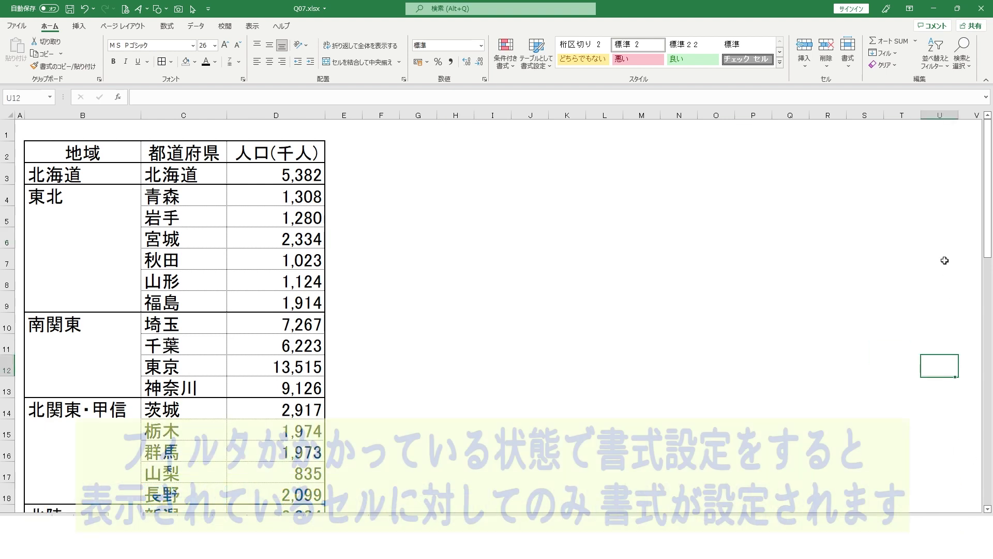
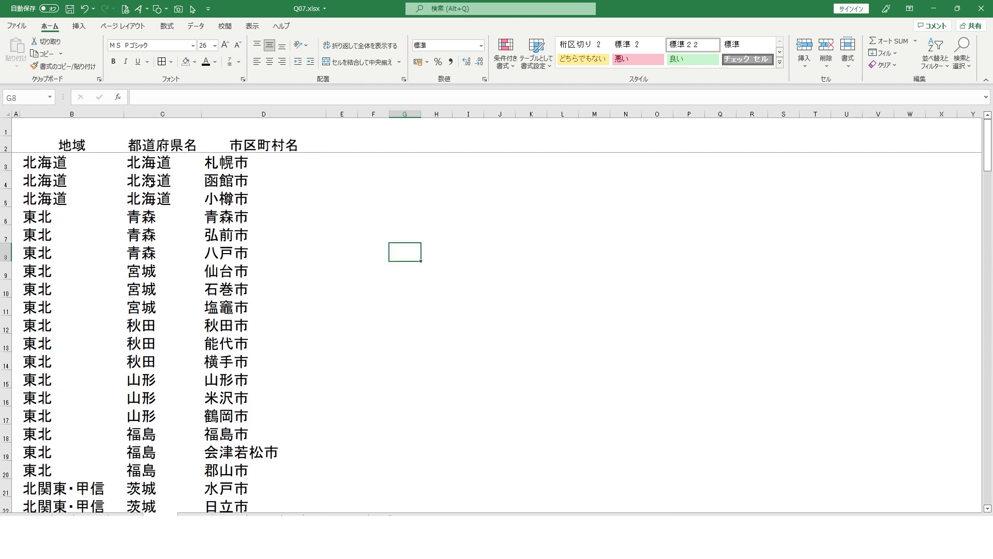
Step: Apply thin inner borders and a thick outer border to the whole 地域, 都道府県名 and 市区町村名 table
click(150, 182)
key(ctrl+a)
key(ctrl+1)
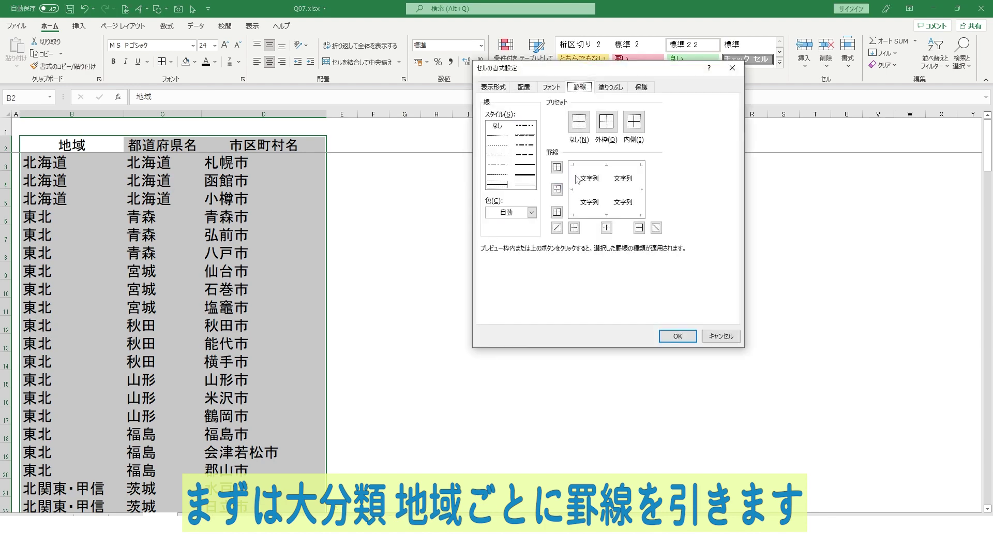
click(634, 122)
click(526, 165)
click(606, 122)
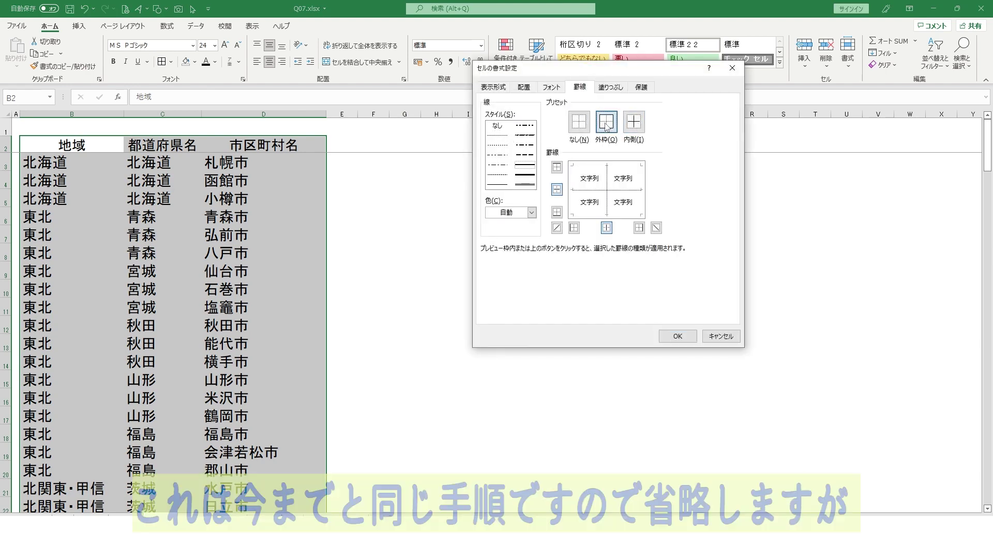
click(678, 336)
click(499, 288)
Step: Enter the helper column header a in cell E2, beside the 市区町村名 header
click(343, 160)
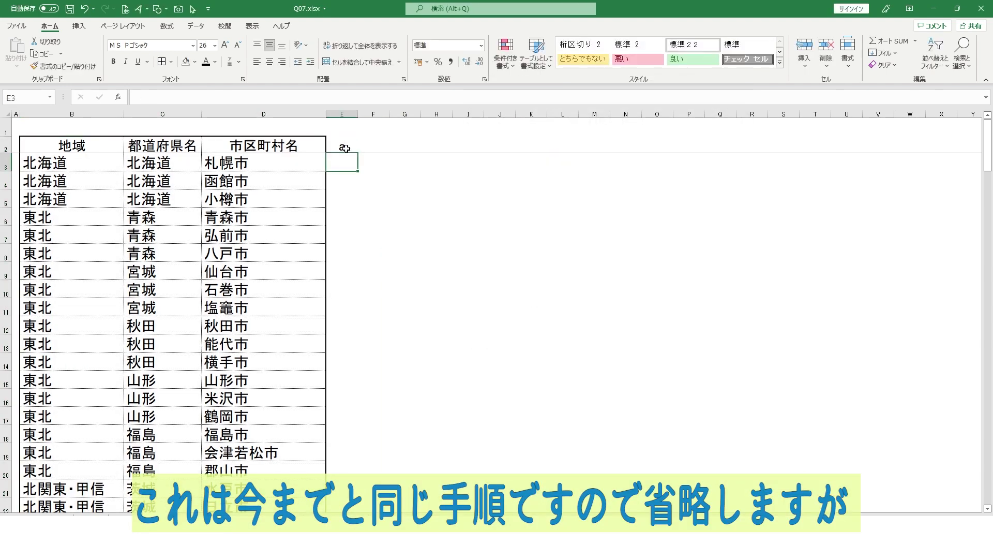
click(345, 149)
text(a)
key(Return)
Step: Enter =IF(B3<>B2,1,0) in E3 and copy the formula down to the last row of the table
text(=if()
click(107, 160)
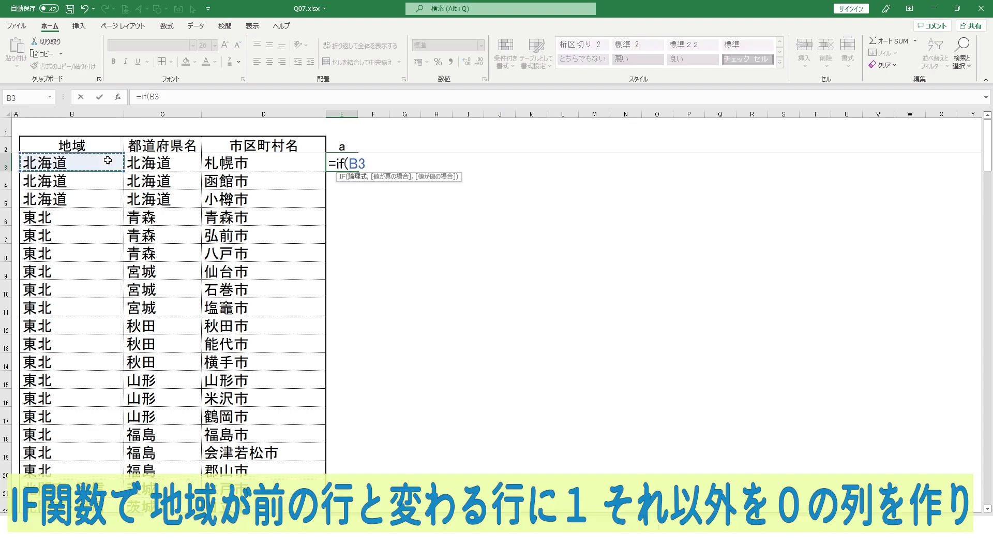
text(<>)
click(102, 146)
text(,1,0))
key(Return)
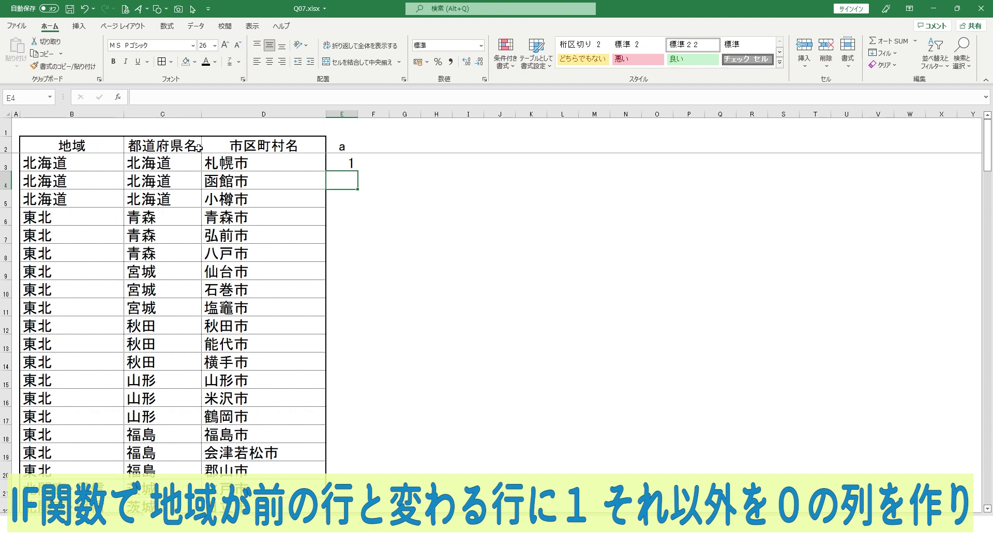
click(345, 163)
double_click(359, 172)
Step: Turn on the filter for the whole table and show only the rows with value 1 in column a
click(342, 199)
key(ctrl+a)
key(ctrl+1)
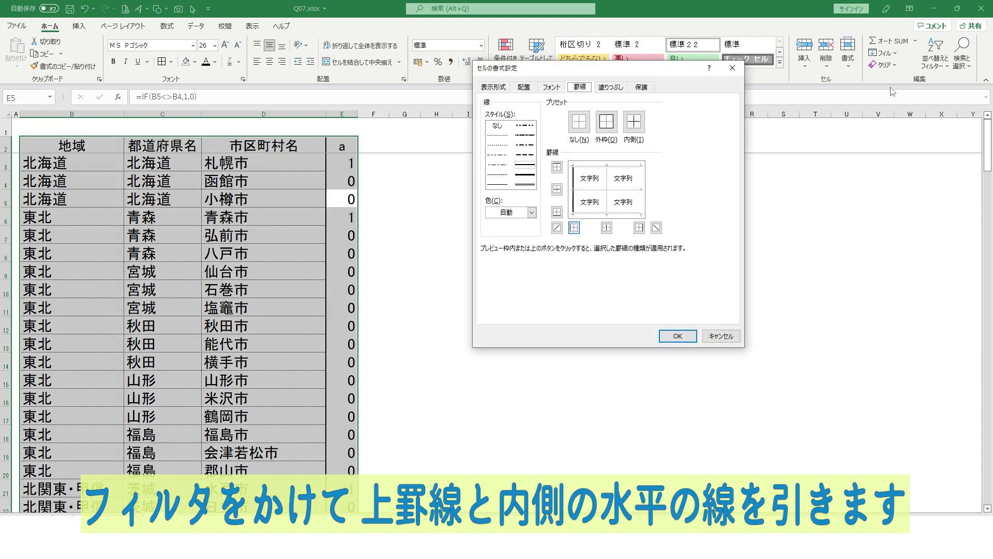
key(Escape)
click(934, 61)
click(911, 127)
click(499, 198)
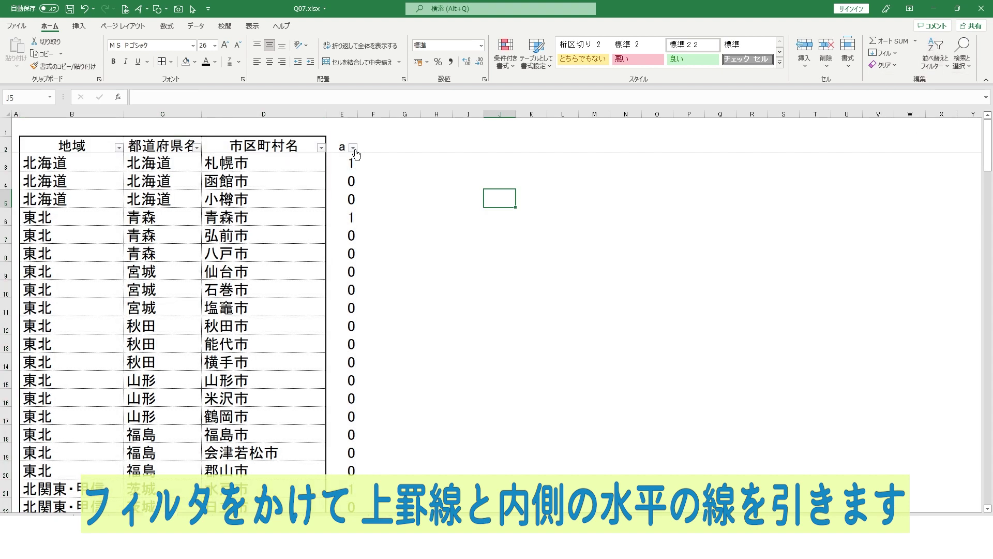
click(354, 147)
click(256, 282)
click(290, 368)
Step: Draw thick top and inner horizontal borders across the whole filtered table
click(286, 270)
key(ctrl+a)
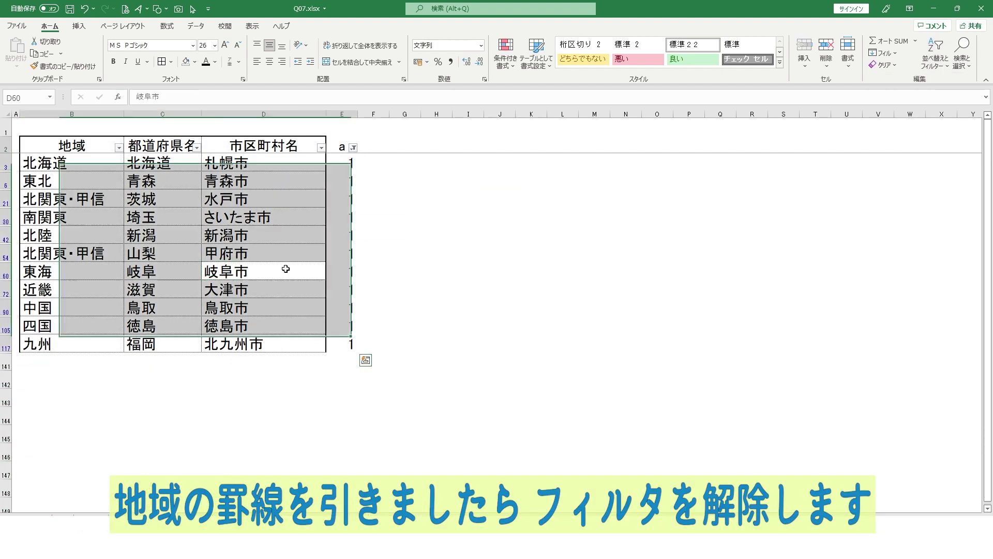
key(ctrl+1)
click(623, 168)
click(623, 189)
click(678, 336)
Step: Turn off the table's filter and check the thick lines at the 地域 changes
click(460, 238)
key(alt+h)
key(s)
key(f)
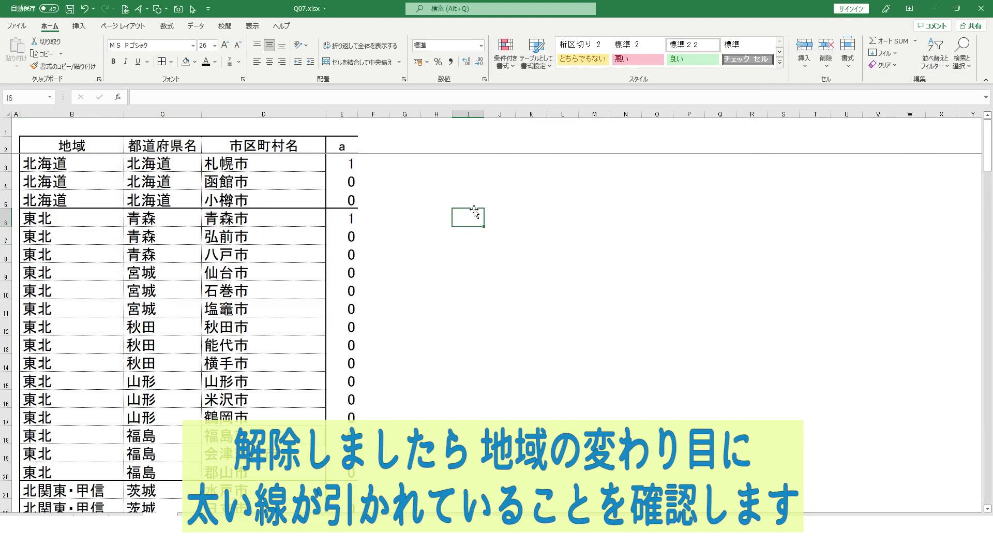
mouse_move(987, 155)
mouse_down()
mouse_move(988, 240)
mouse_move(988, 151)
mouse_up()
click(426, 305)
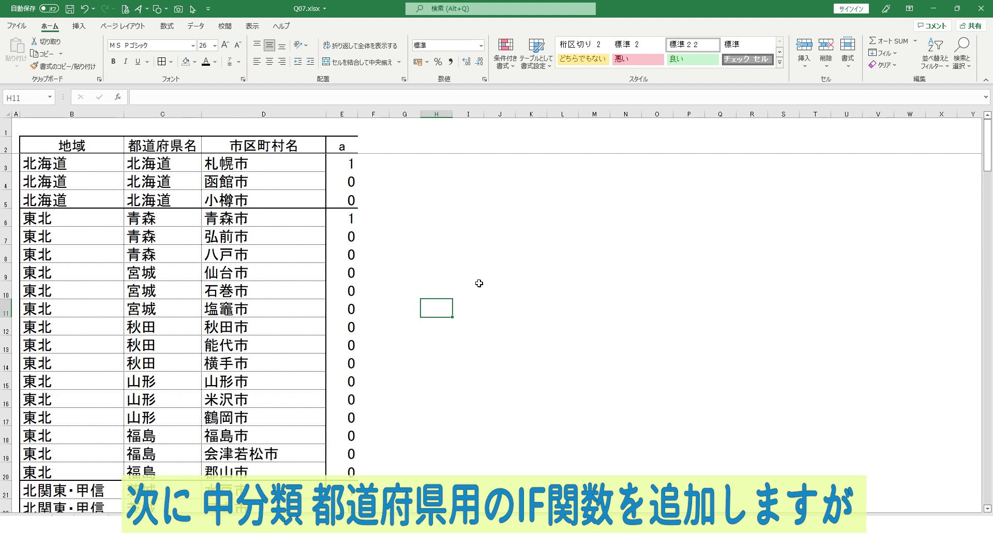
Step: Try clearing the contents of helper column E, and undo the deletion
click(341, 115)
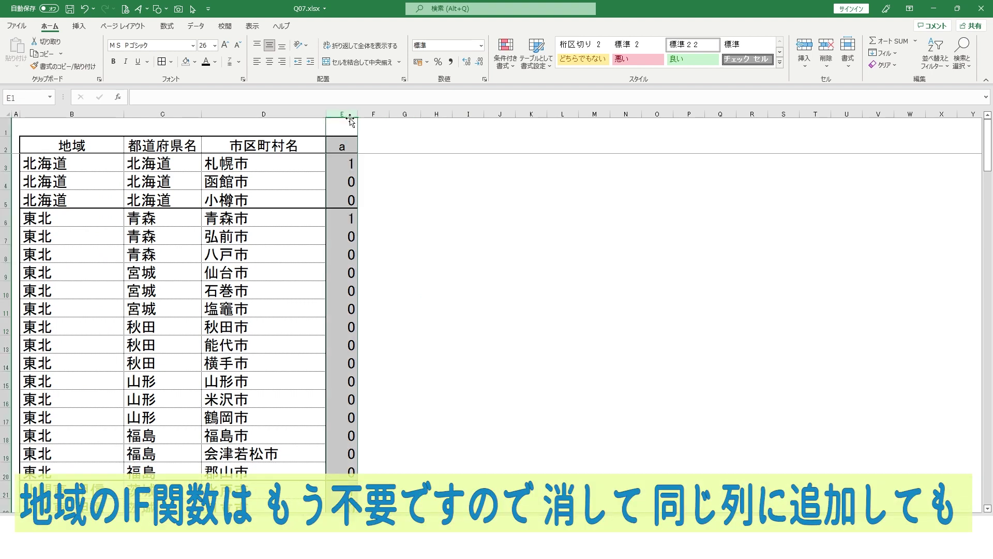
key(Delete)
click(344, 150)
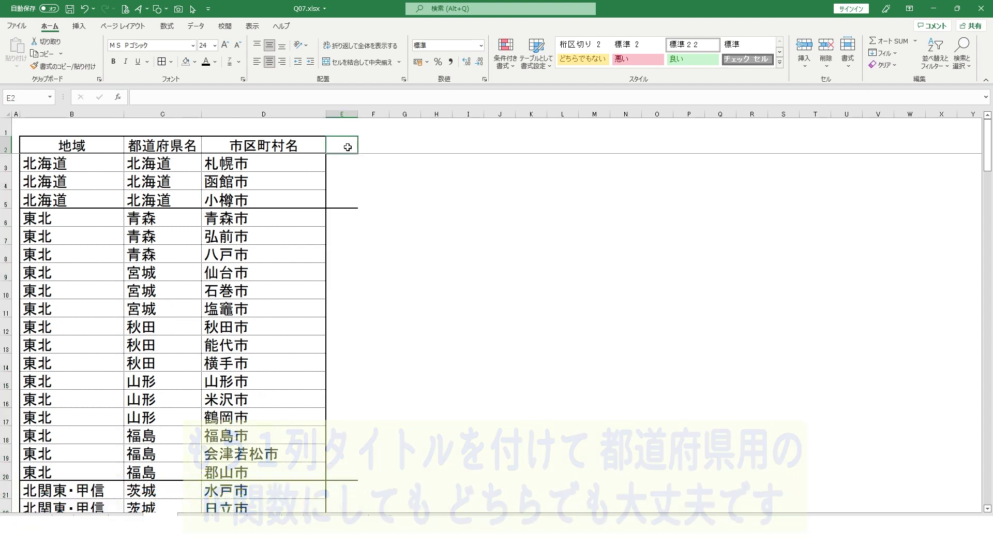
key(ctrl+z)
Step: Enter the second helper column header b in cell F2
click(387, 178)
click(372, 144)
text(b)
key(Return)
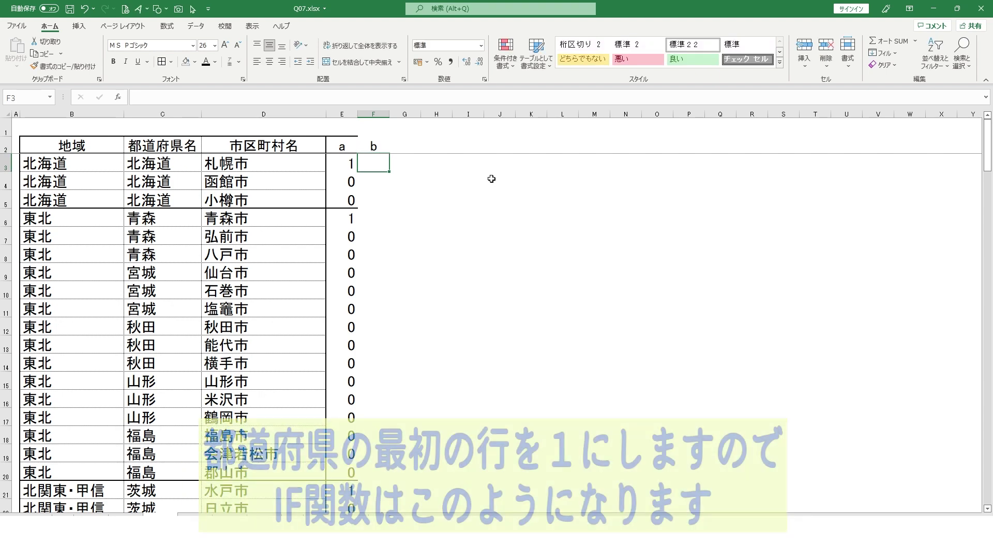
Step: Enter =IF(C3<>C2,1,0) in F3 and copy the formula down to the last row of the table
text(=if()
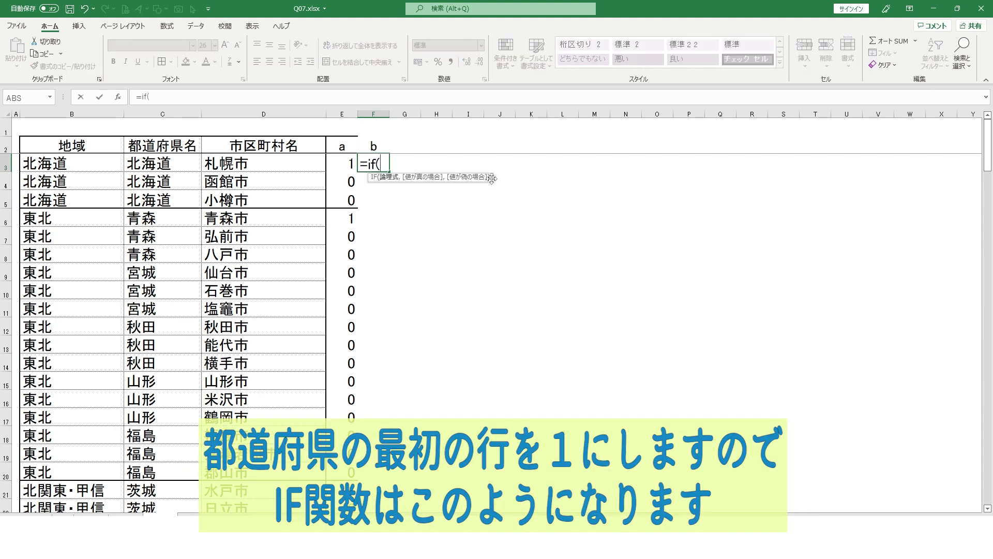
click(172, 165)
text(<>)
click(182, 146)
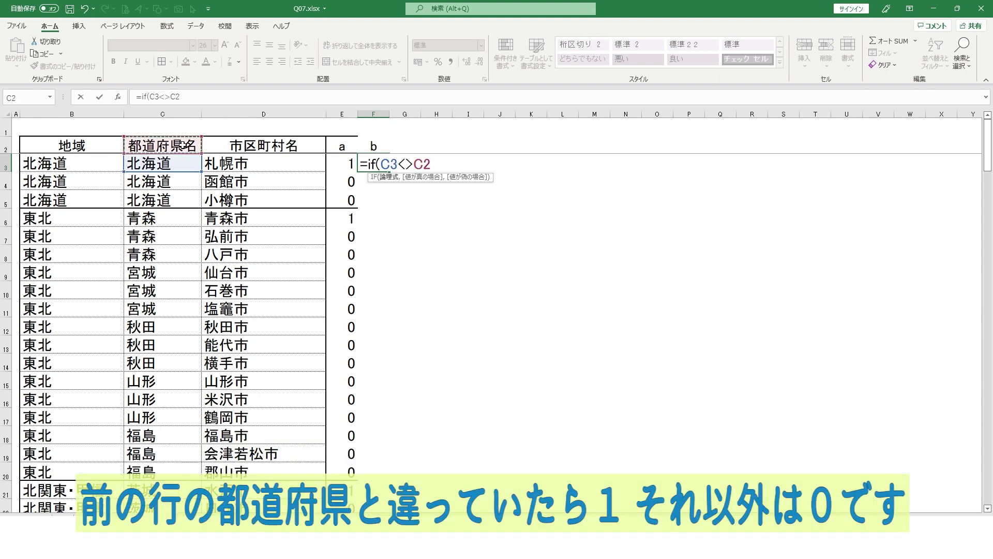
text(,1,0))
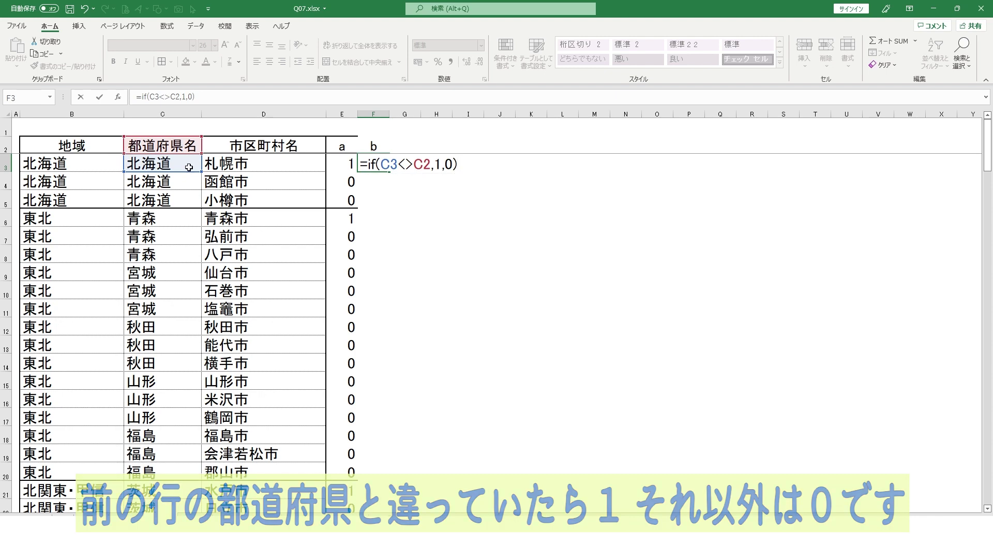
key(Return)
key(Up)
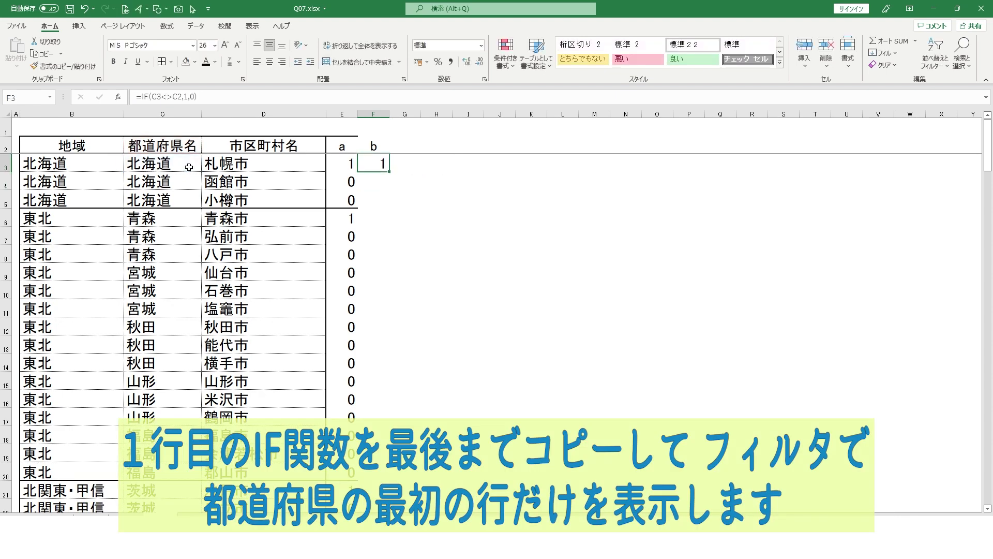
double_click(390, 172)
click(371, 273)
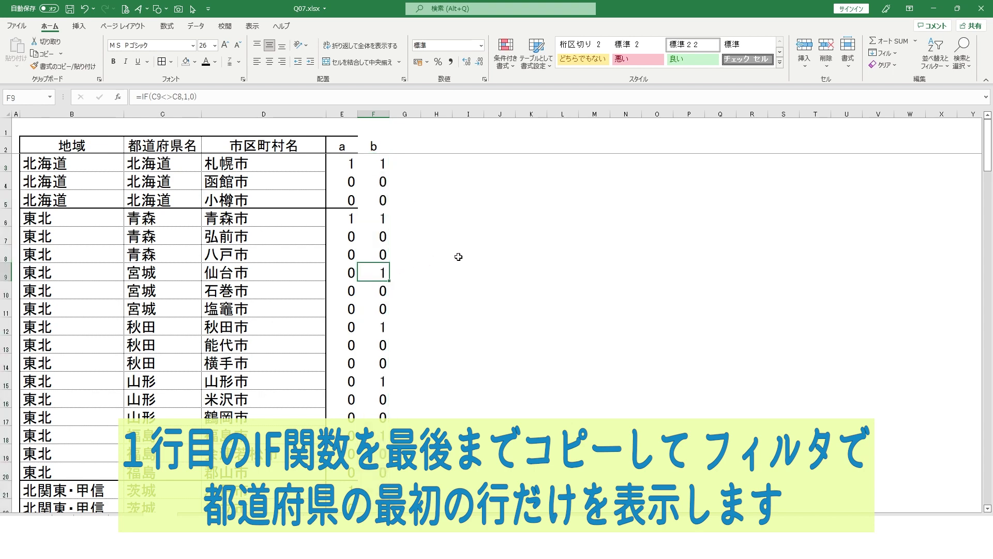
Step: Turn on the filter for the whole table and show only the rows with value 1 in column b
key(ctrl+a)
click(935, 54)
click(910, 126)
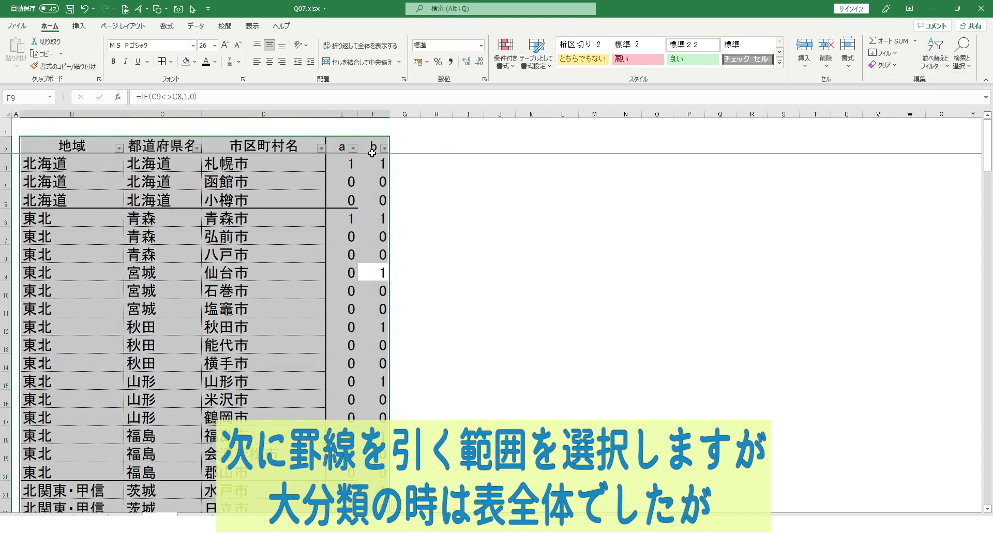
click(384, 148)
click(281, 281)
click(323, 369)
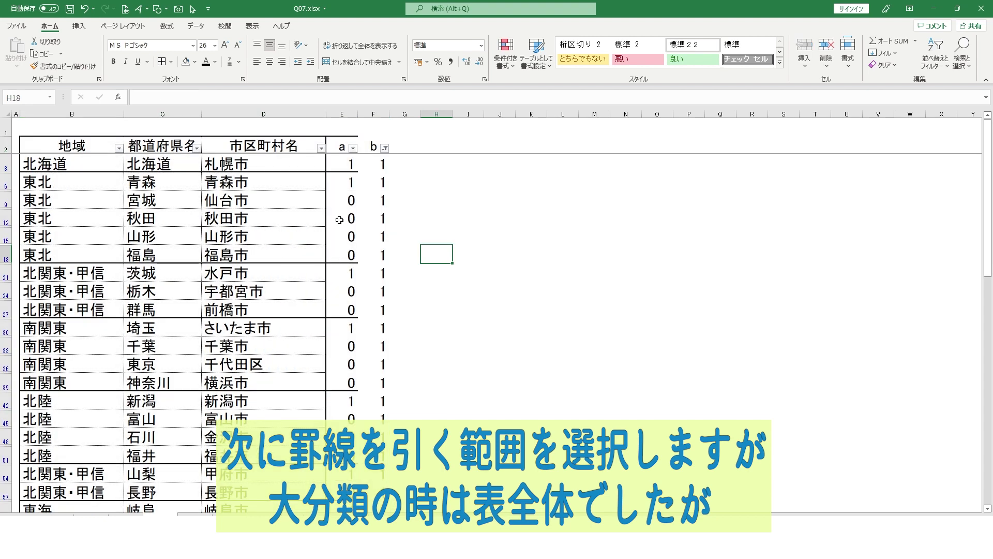
click(133, 164)
key(ctrl+a)
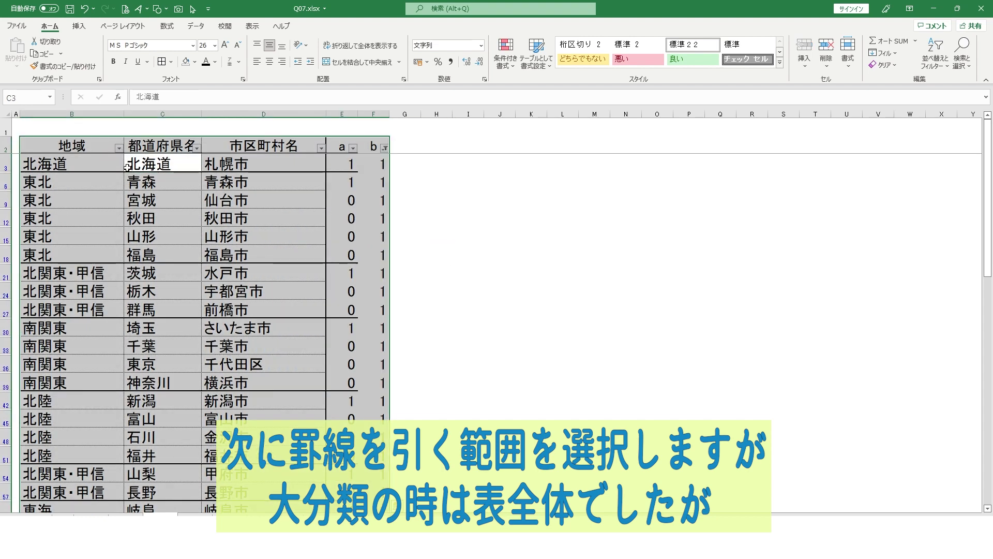
click(169, 230)
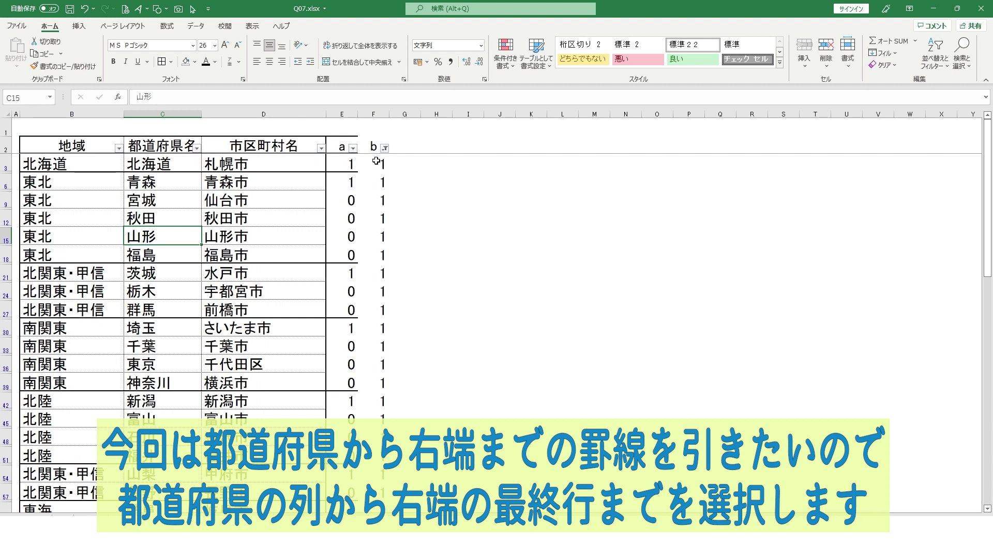
click(166, 148)
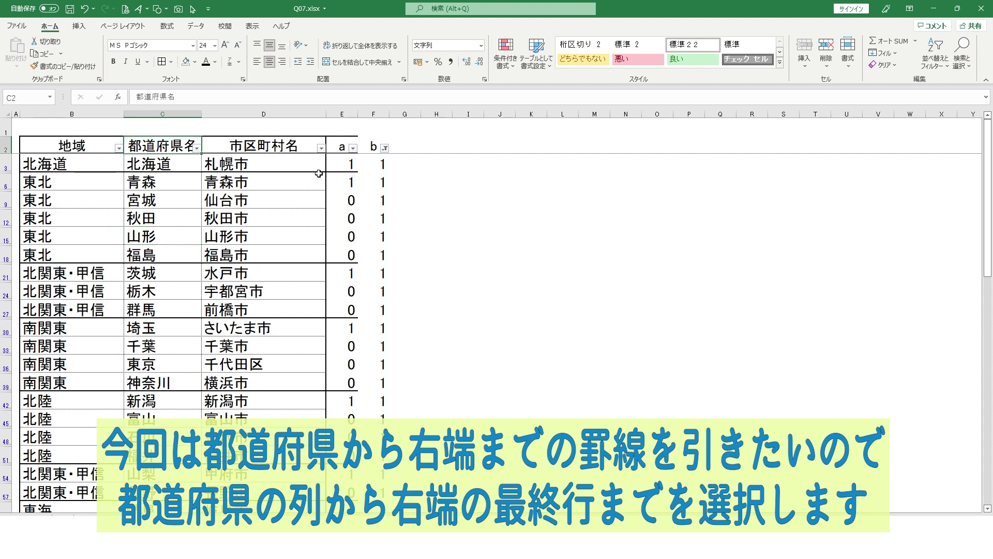
drag(184, 145, 317, 290)
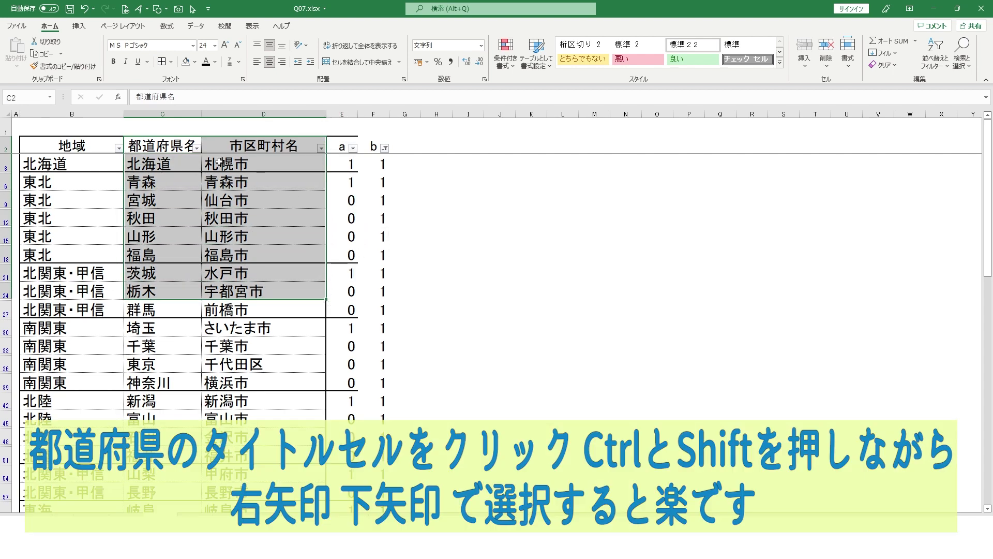
Step: Draw solid top and inner horizontal borders on the filtered range from the 都道府県名 header through column b, down to the last row
click(170, 145)
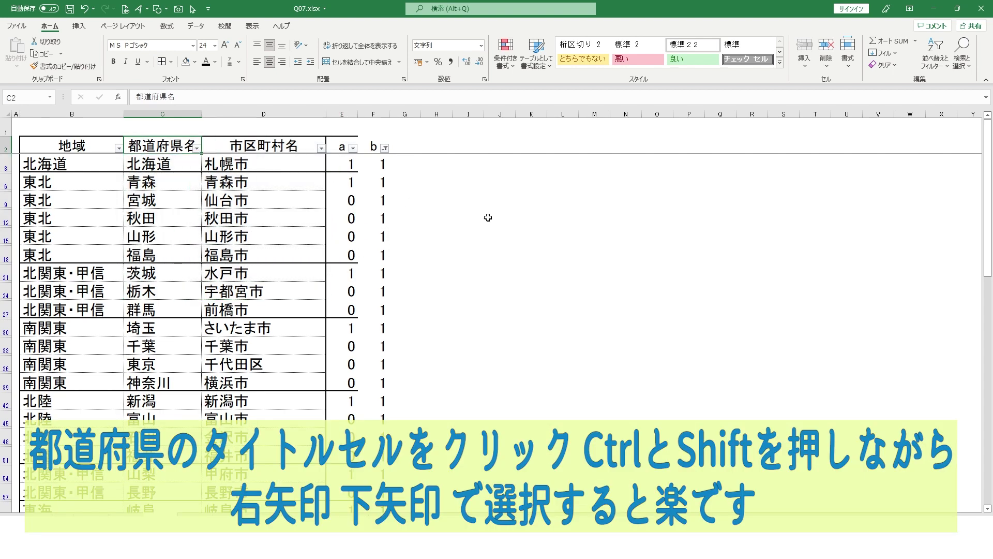
key(ctrl+shift+Right)
key(ctrl+shift+Down)
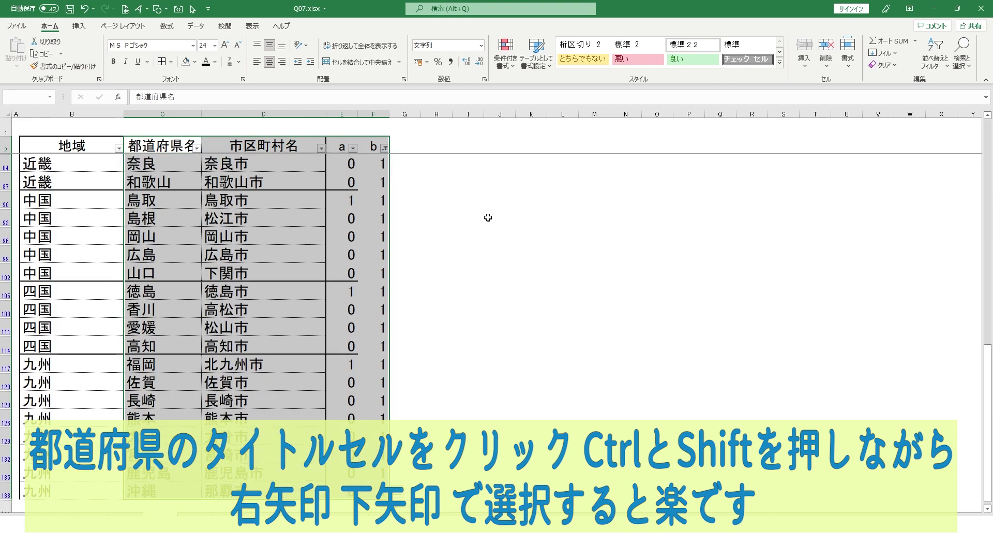
scroll(488, 217, down, 1)
scroll(487, 217, up, 1)
key(ctrl+1)
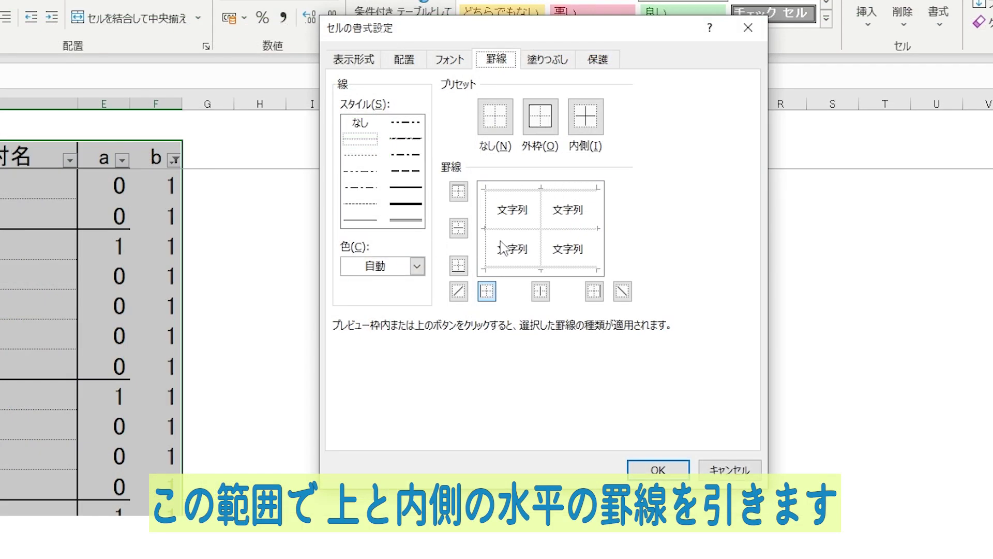
click(406, 187)
click(568, 188)
click(569, 228)
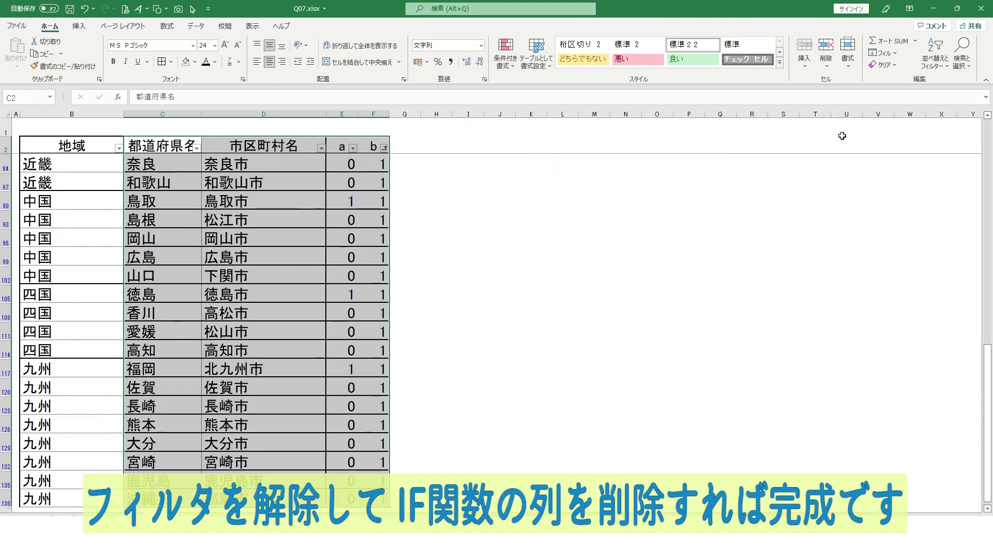
Step: Turn off the filter on the region table and return to the start of the sheet
click(564, 241)
click(935, 56)
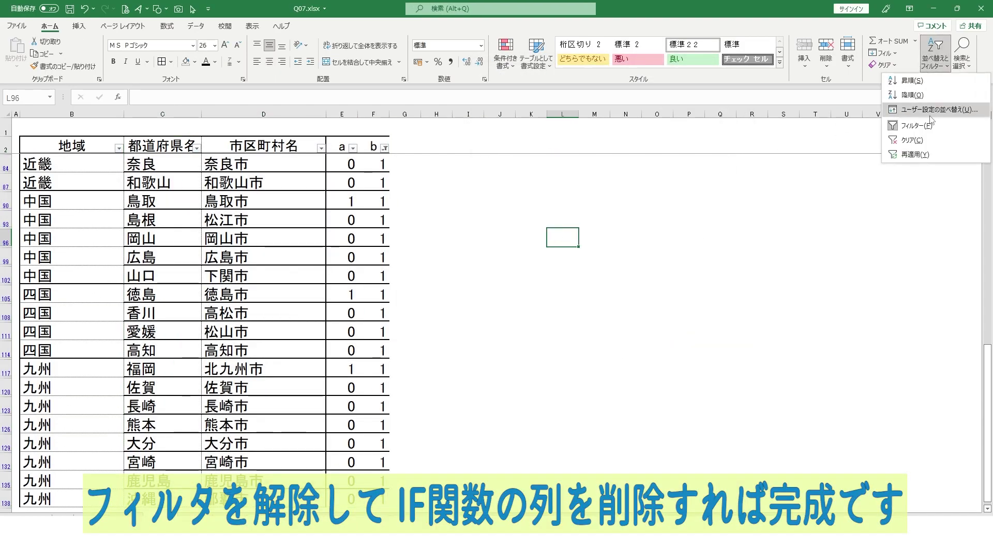
click(911, 140)
key(ctrl+shift+l)
key(ctrl+Home)
Step: Delete the two helper columns E and F that hold the IF formulas
drag(342, 114, 374, 114)
right_click(377, 176)
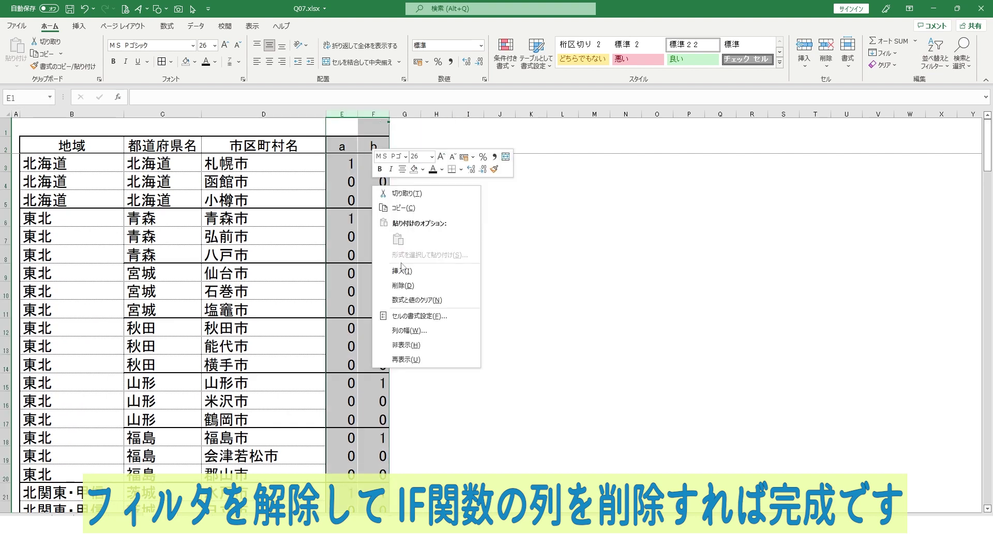
click(424, 286)
click(445, 254)
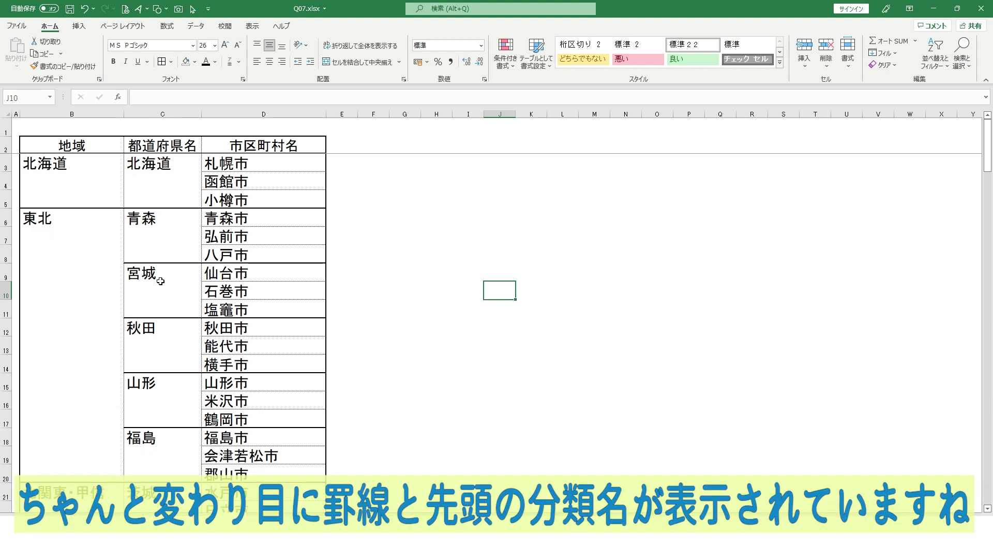
Step: Restore the dark font colour across the whole 地域 and 都道府県名 columns, B and C
scroll(154, 442, down, 6)
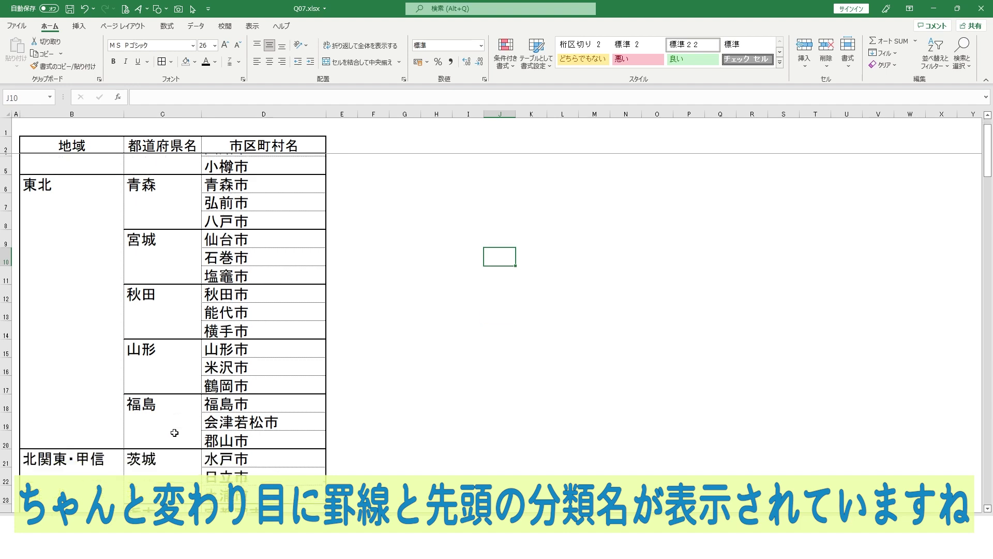
scroll(173, 426, up, 3)
scroll(175, 429, up, 3)
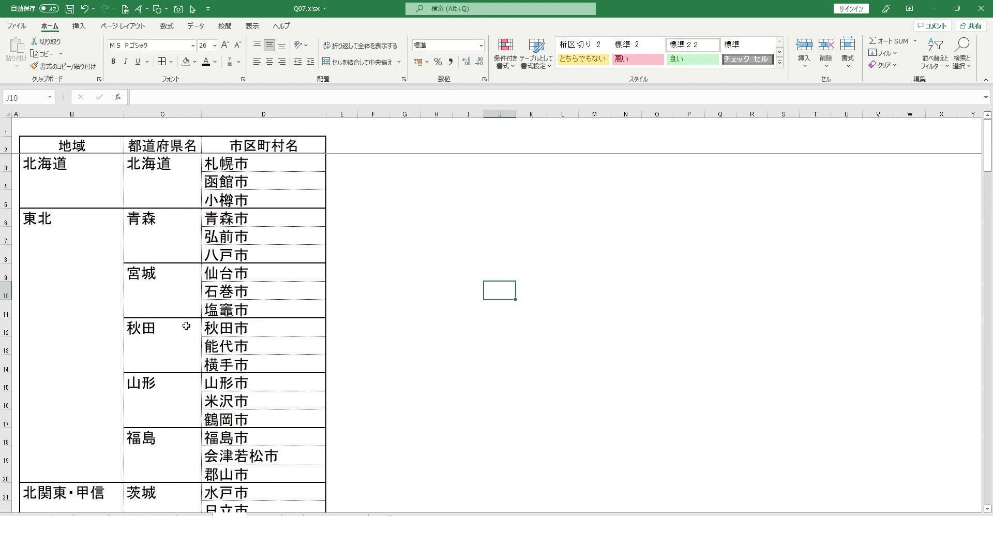
drag(163, 113, 88, 112)
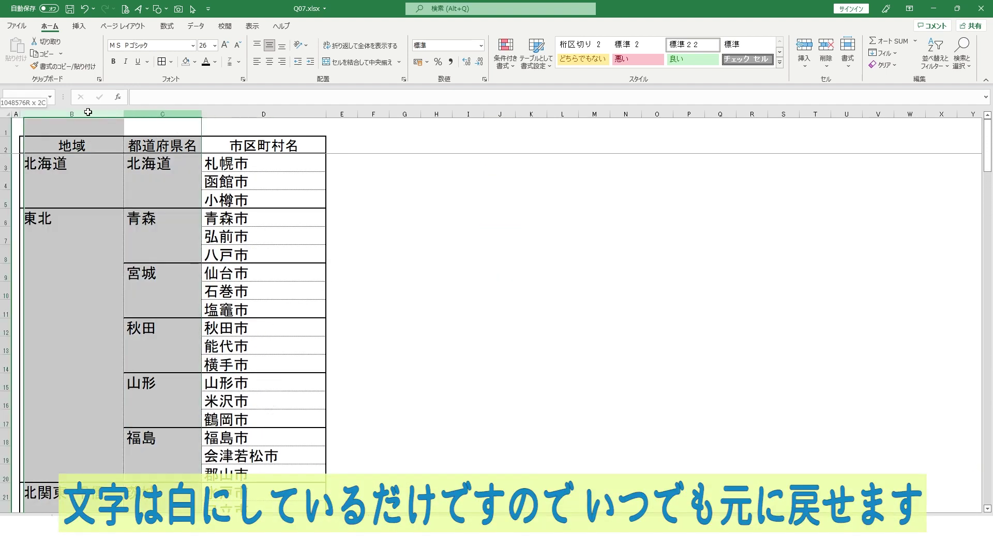
click(206, 61)
click(396, 183)
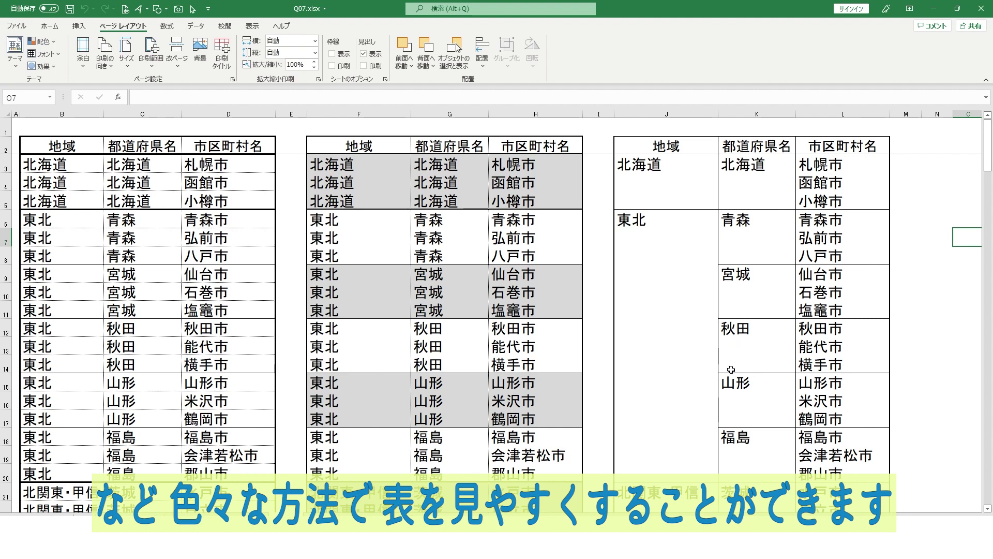
Step: Examine the IF formula in cell F3 of the product sales table
middle_click(932, 238)
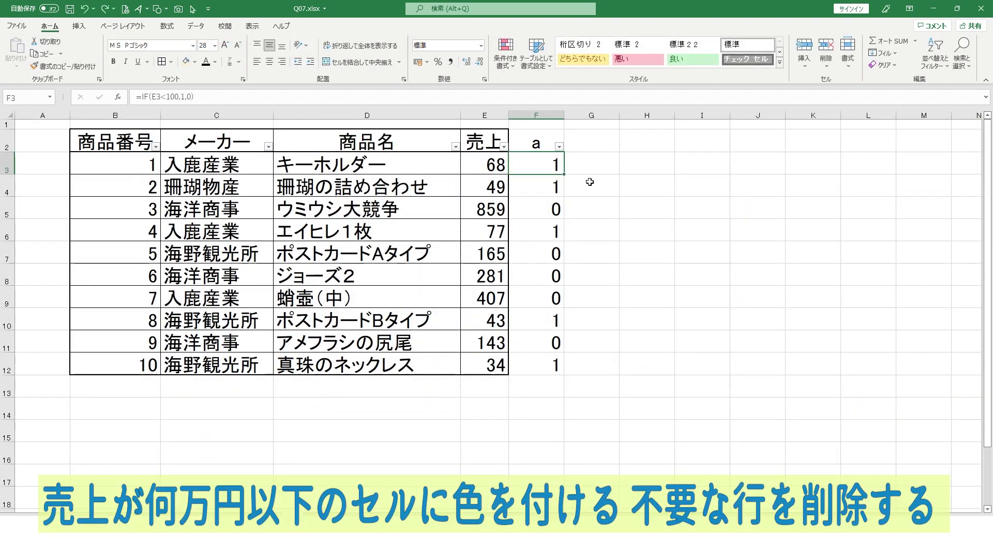
key(F2)
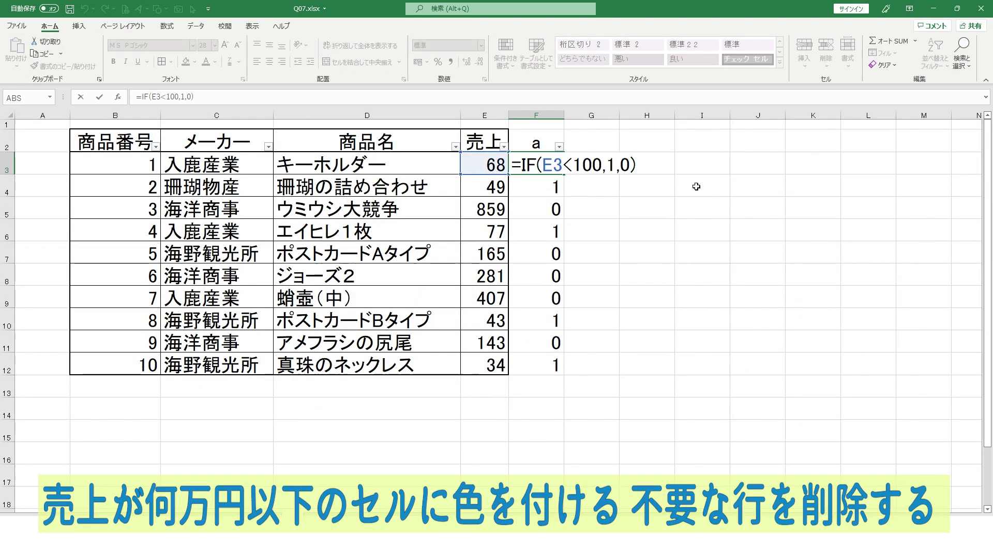
key(Escape)
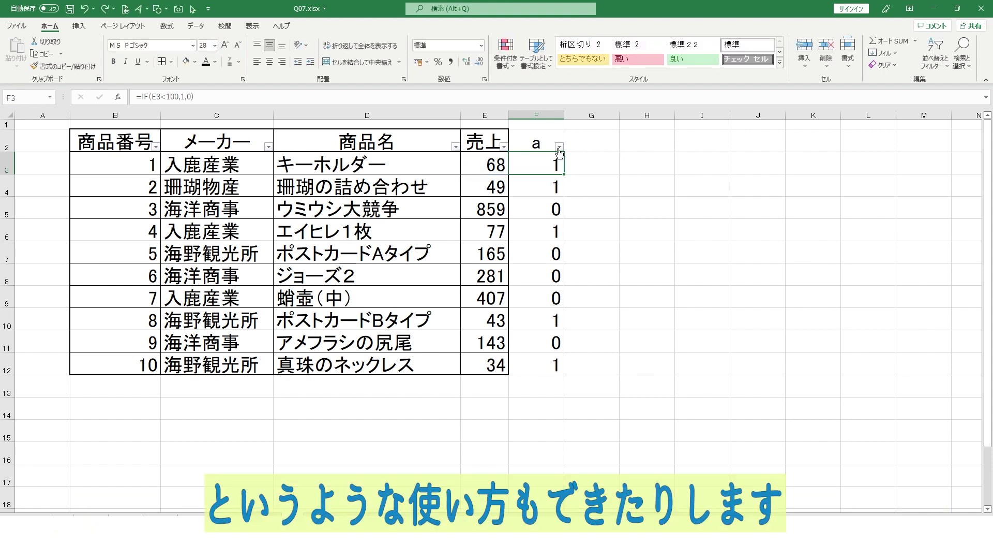
Step: Filter the product table to show only the rows with value 1 in column a
click(559, 147)
click(456, 279)
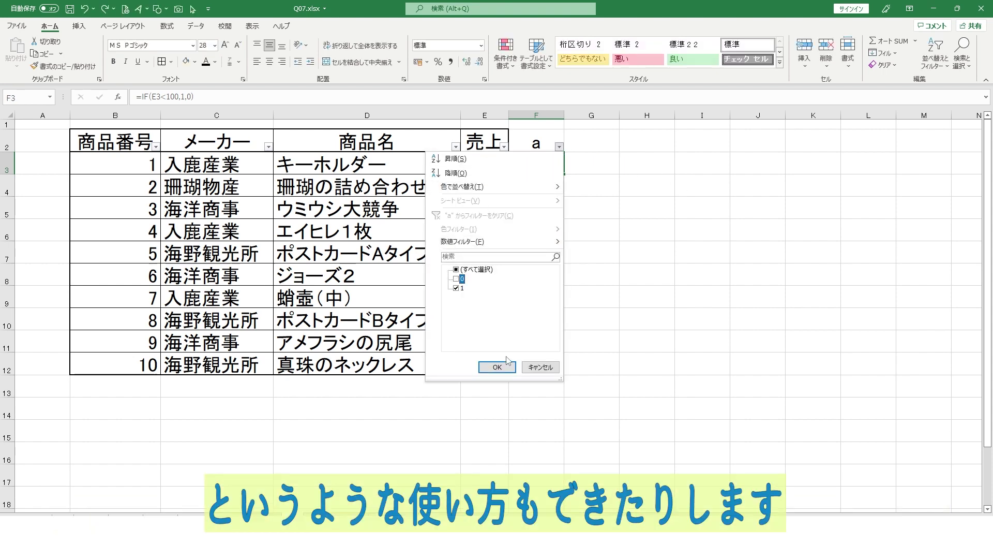
click(497, 366)
Step: Fill the filtered product rows from B3 to F12 with a grey shade from the theme colours
drag(118, 168, 217, 186)
drag(372, 224, 533, 258)
click(195, 61)
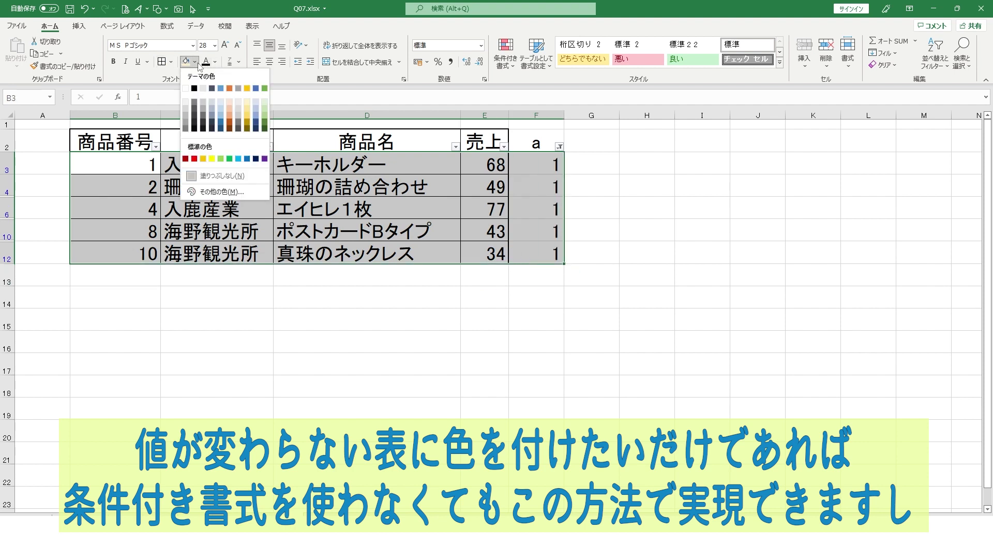
click(187, 115)
click(621, 204)
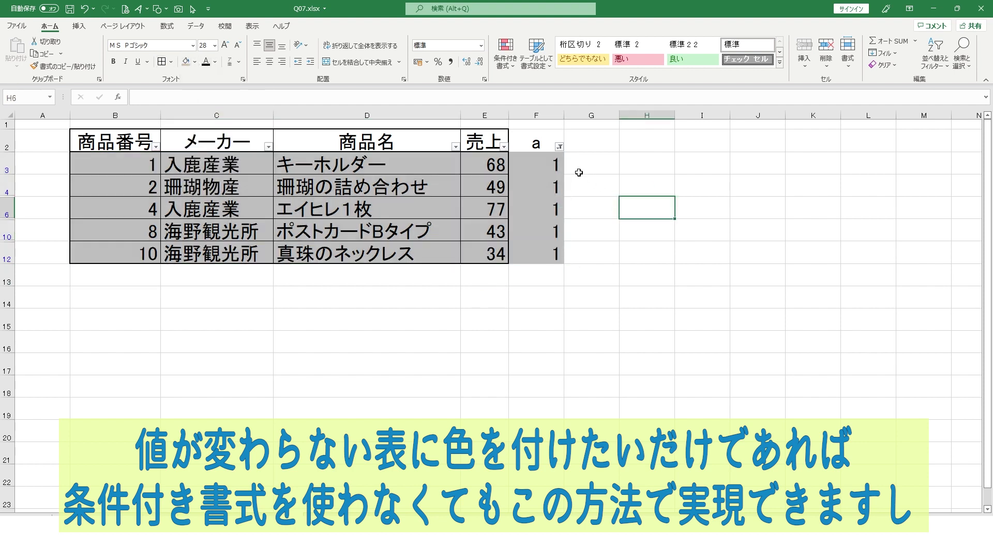
Step: Turn off the filter on the product table and delete helper column F
click(936, 54)
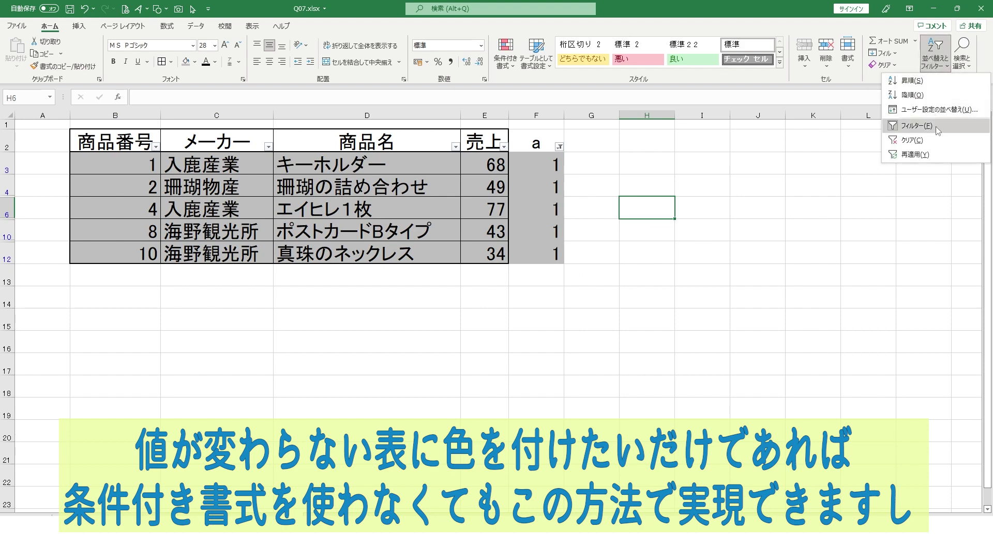
click(907, 126)
right_click(546, 114)
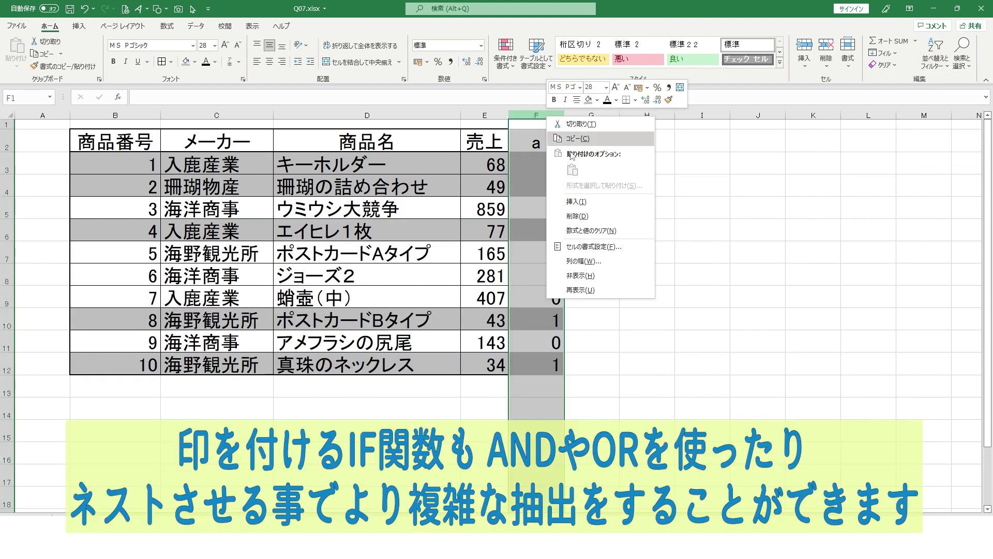
click(587, 216)
click(664, 210)
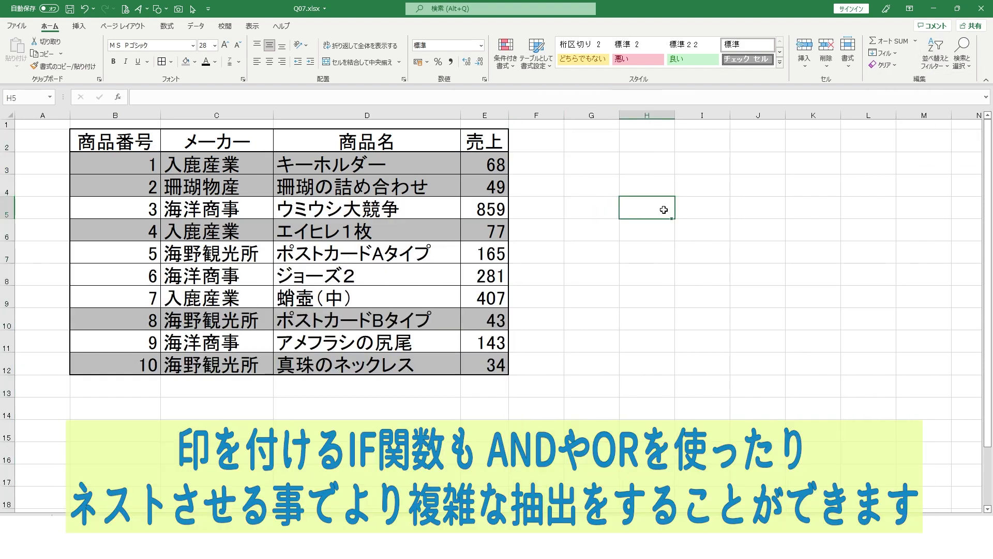